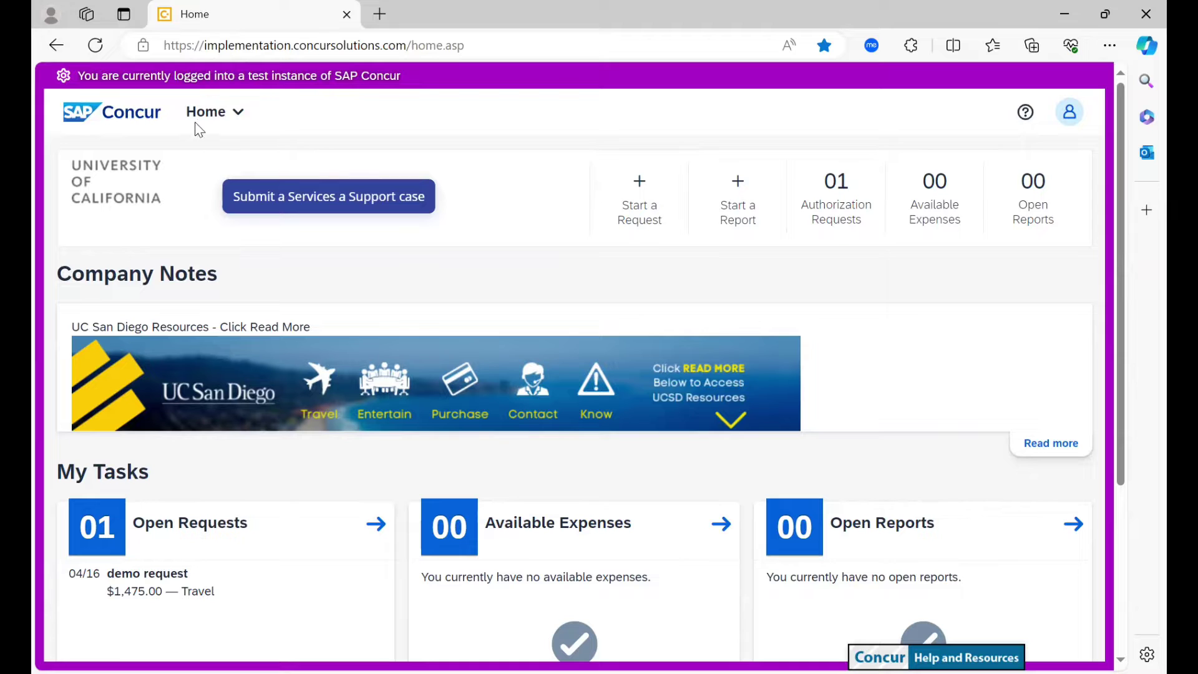
Open a blank new travel request form via Manage Requests
click(208, 118)
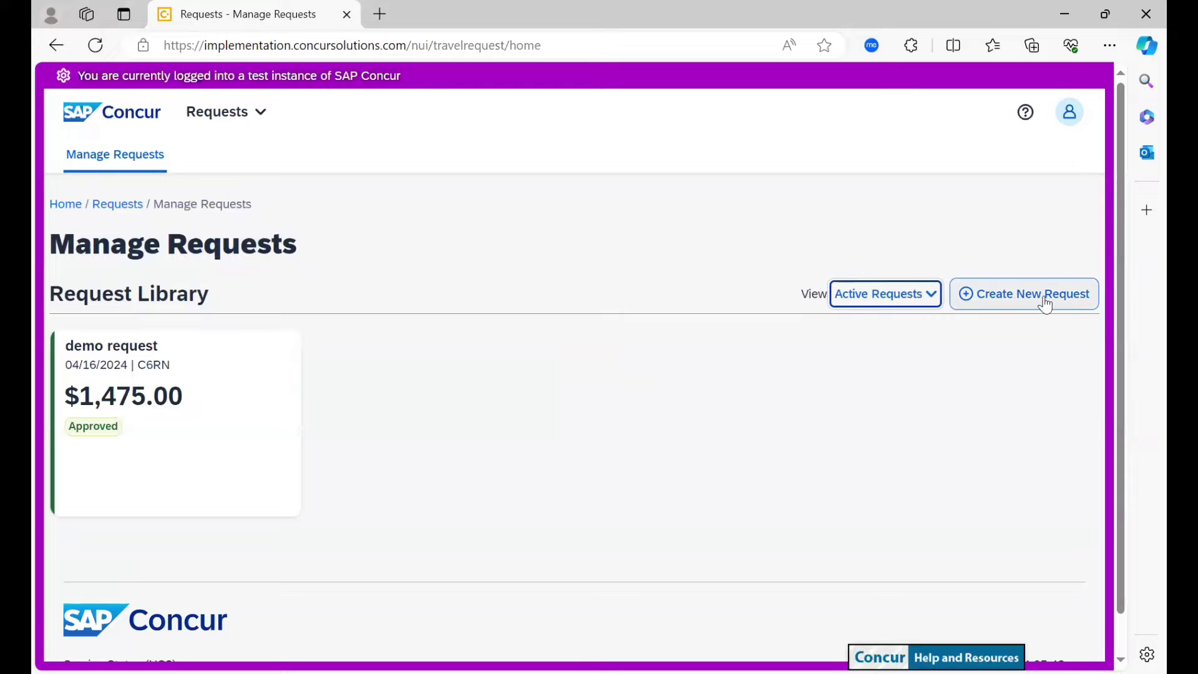
click(1046, 301)
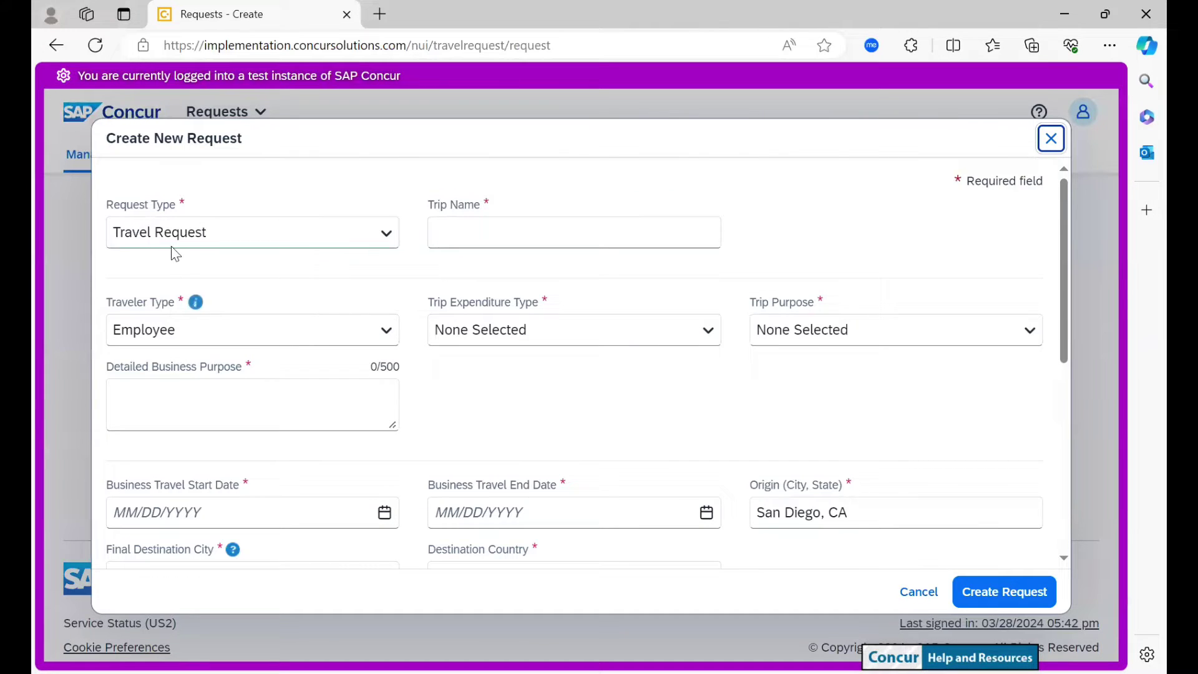
Name the trip 'demo request' with Employee traveler, 536001 Travel-U.S. Out of State, conference purpose
click(489, 232)
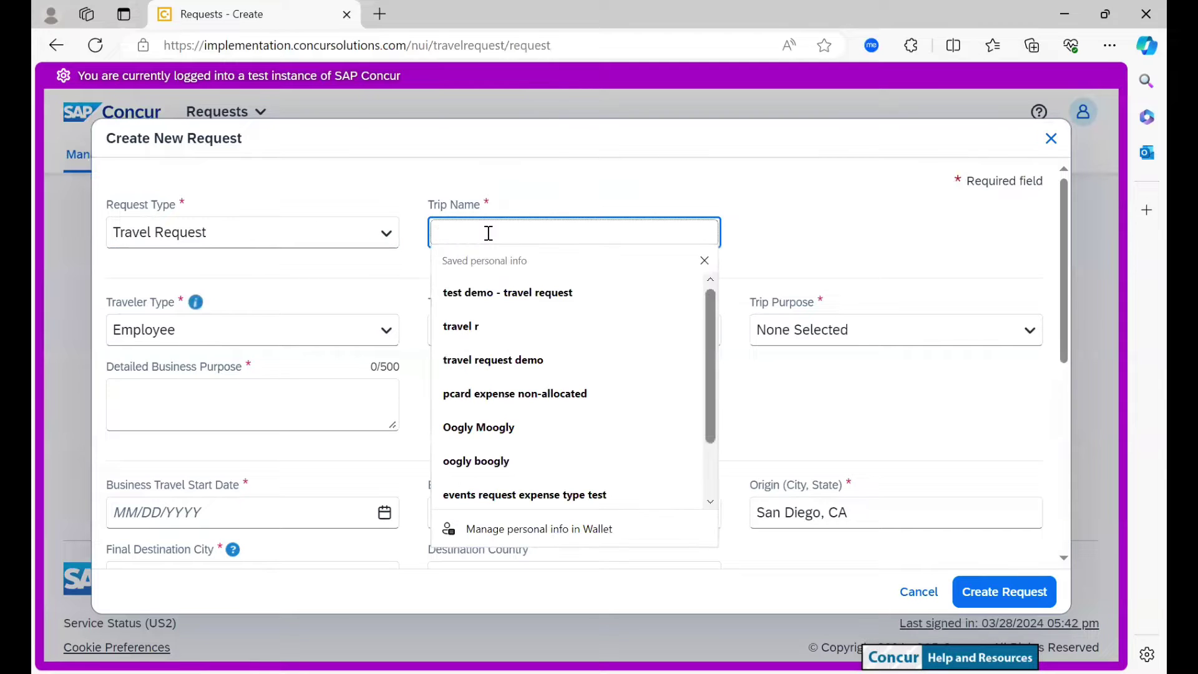
text(demo request)
key(Tab)
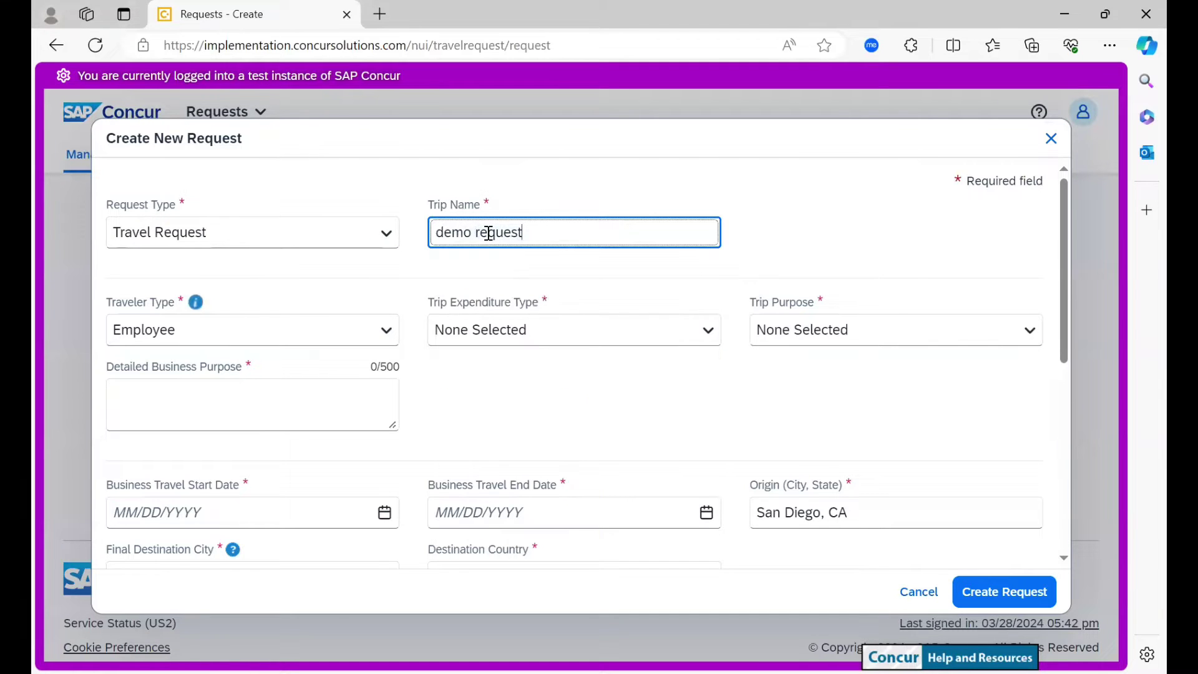
scroll(489, 233, down, 2)
scroll(487, 240, up, 1)
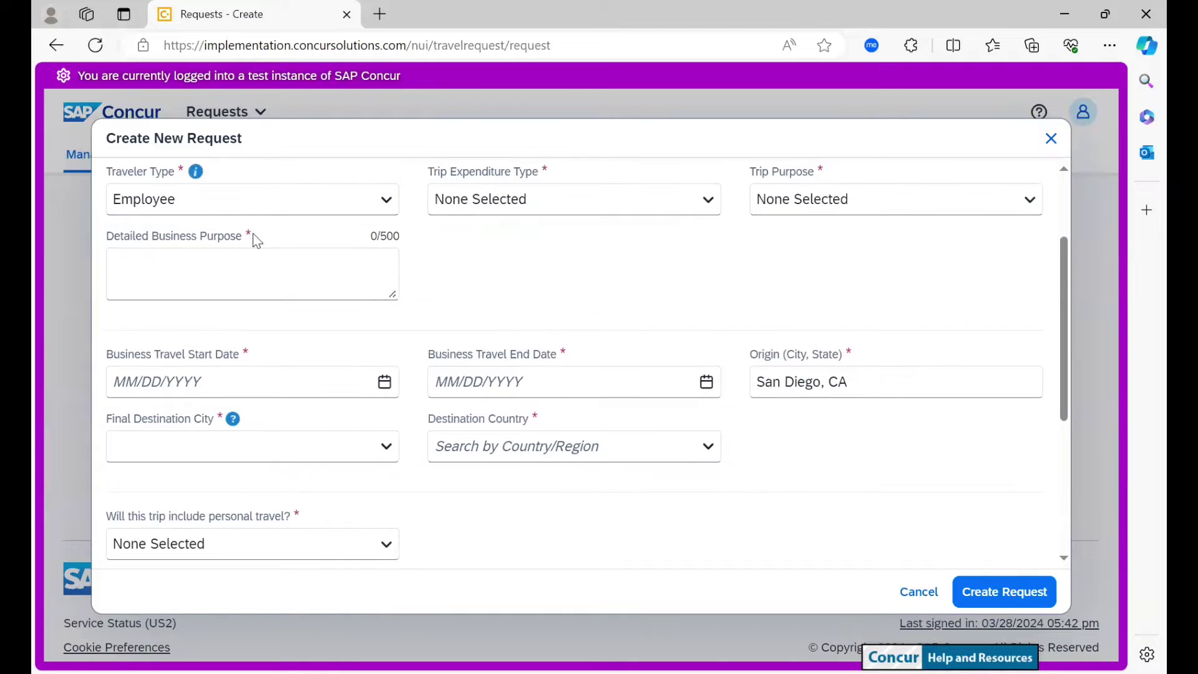
click(230, 204)
scroll(233, 356, down, 1)
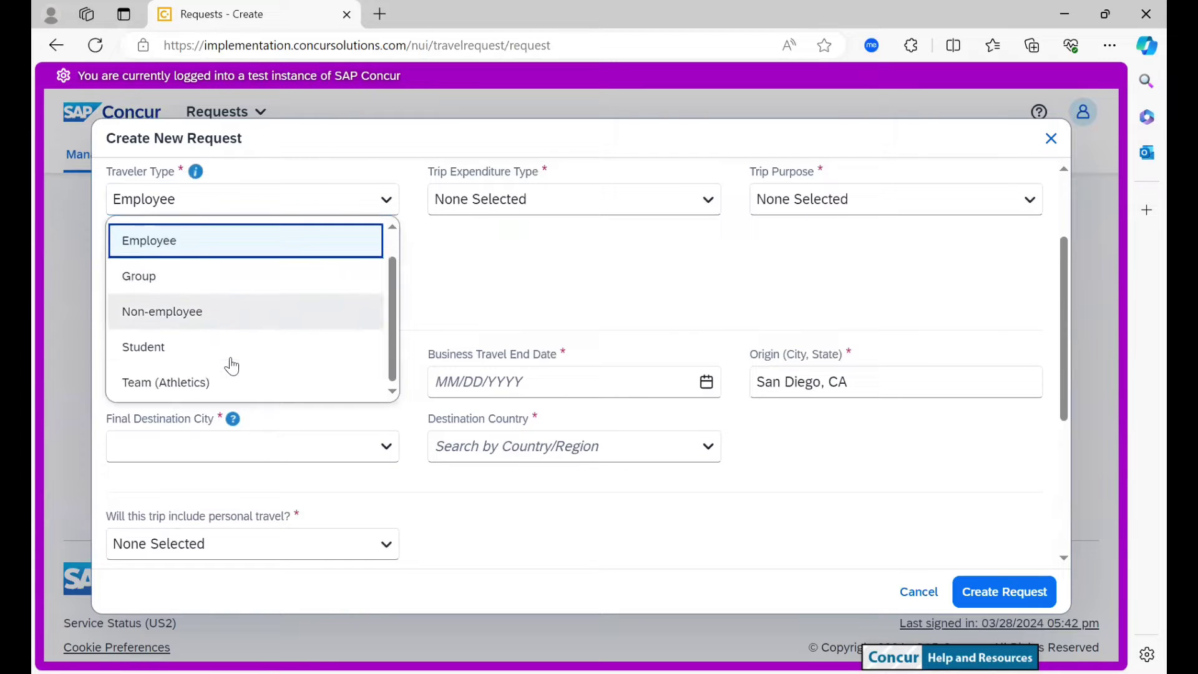
scroll(232, 355, up, 1)
click(209, 276)
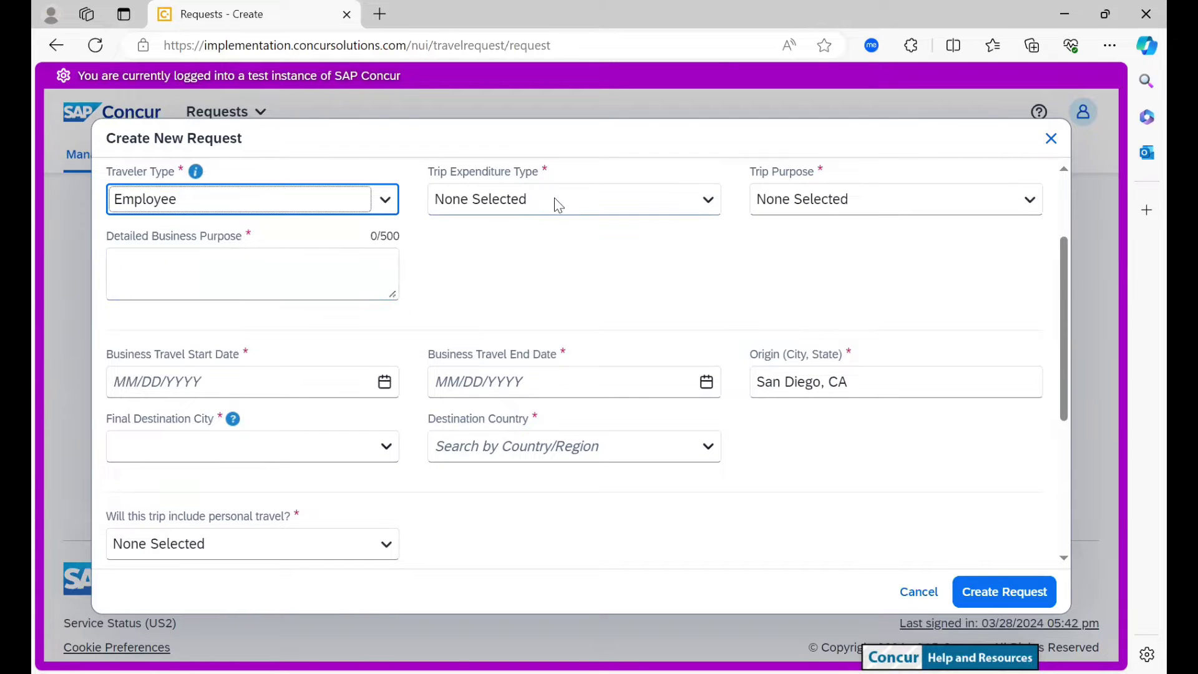
click(555, 204)
scroll(560, 347, down, 1)
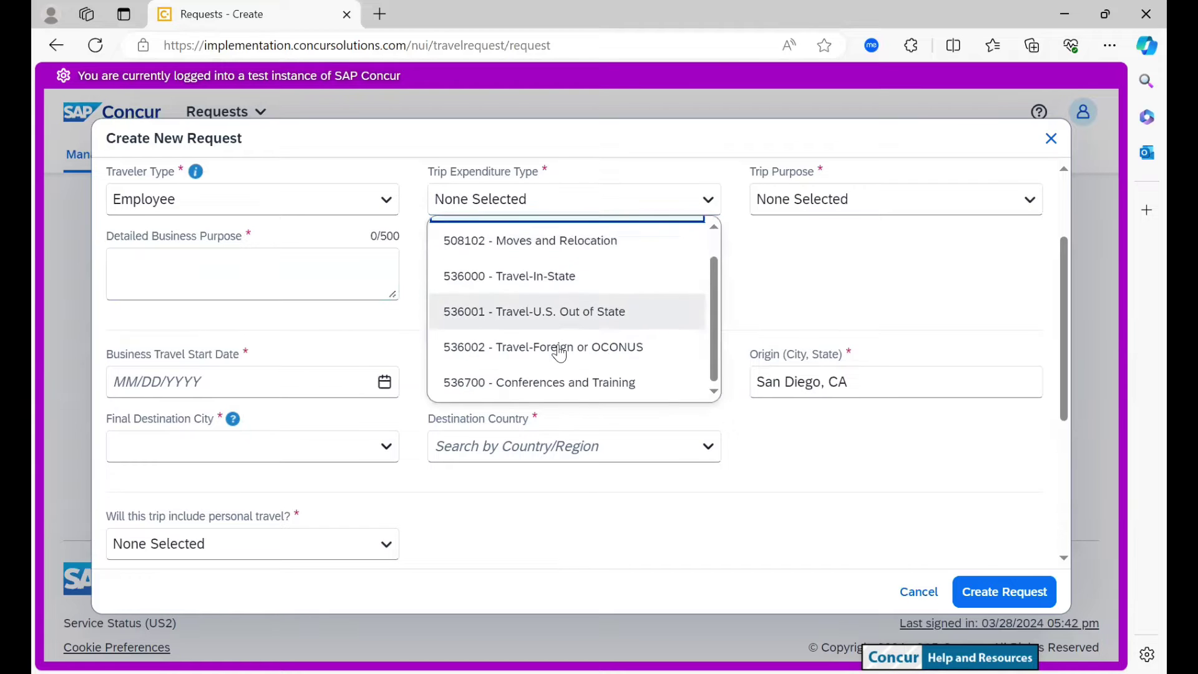
scroll(560, 351, up, 1)
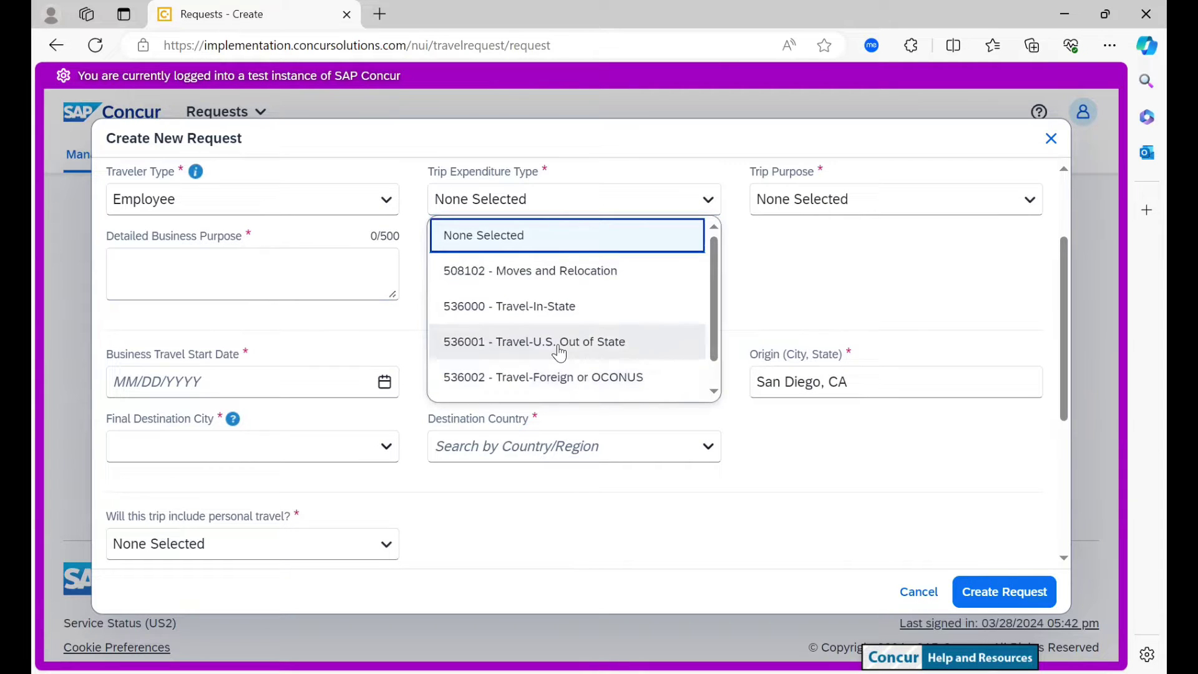
click(560, 346)
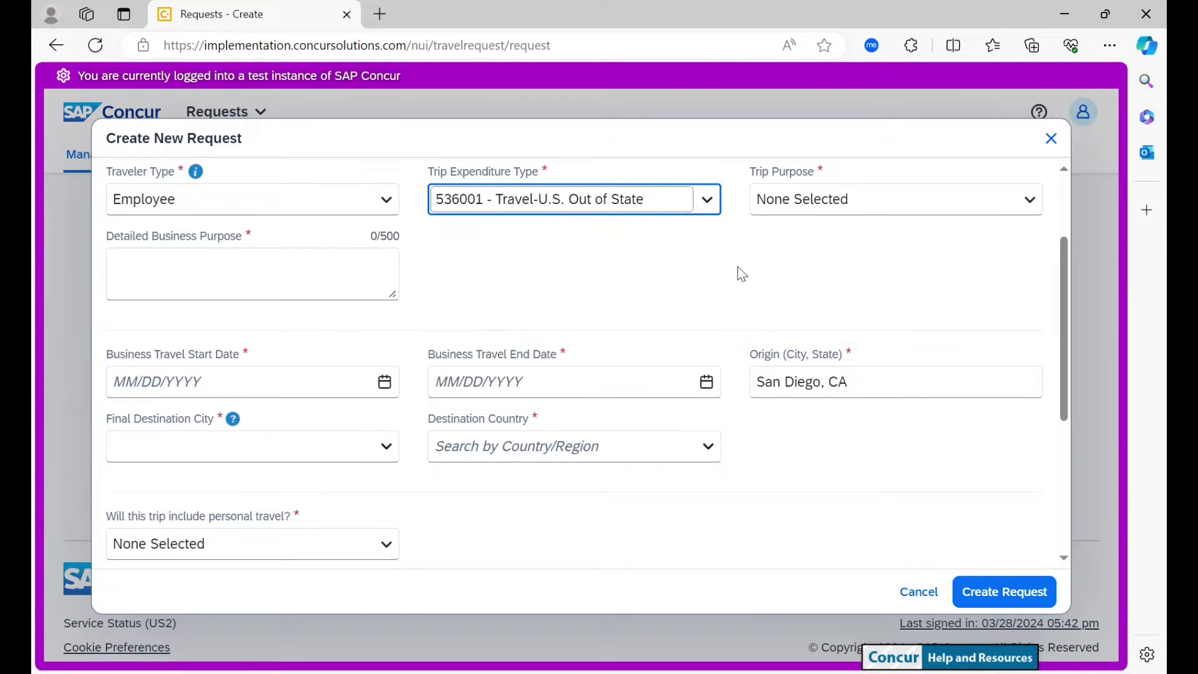
scroll(740, 272, up, 1)
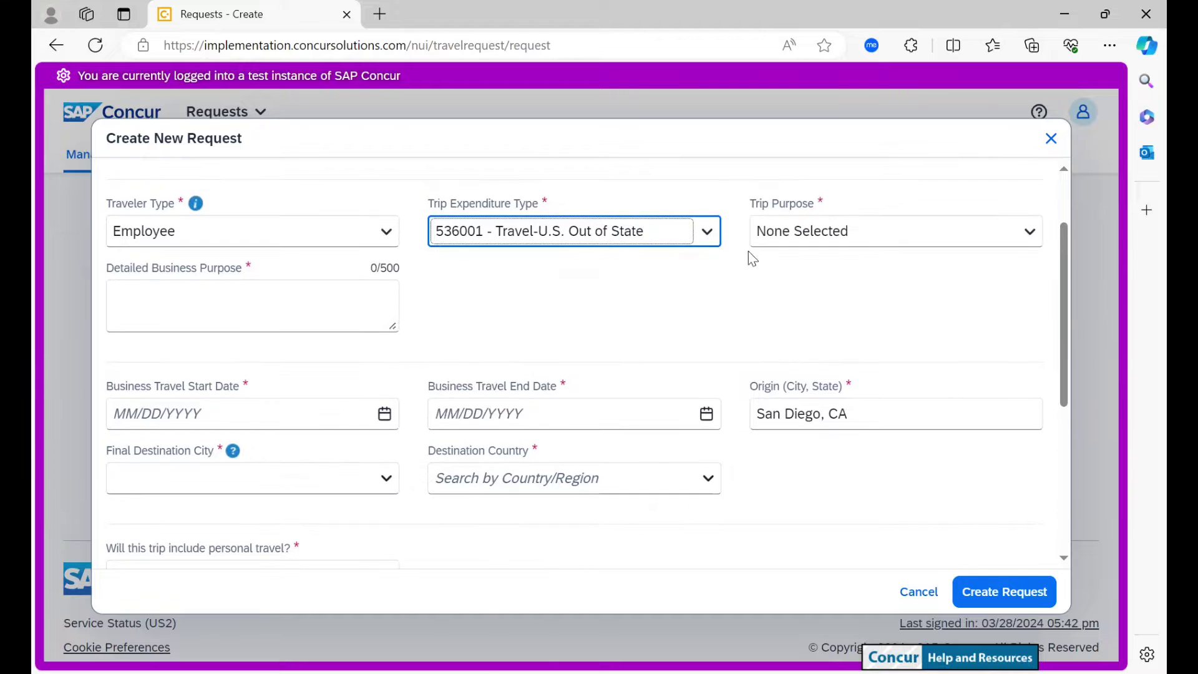
click(791, 231)
click(799, 380)
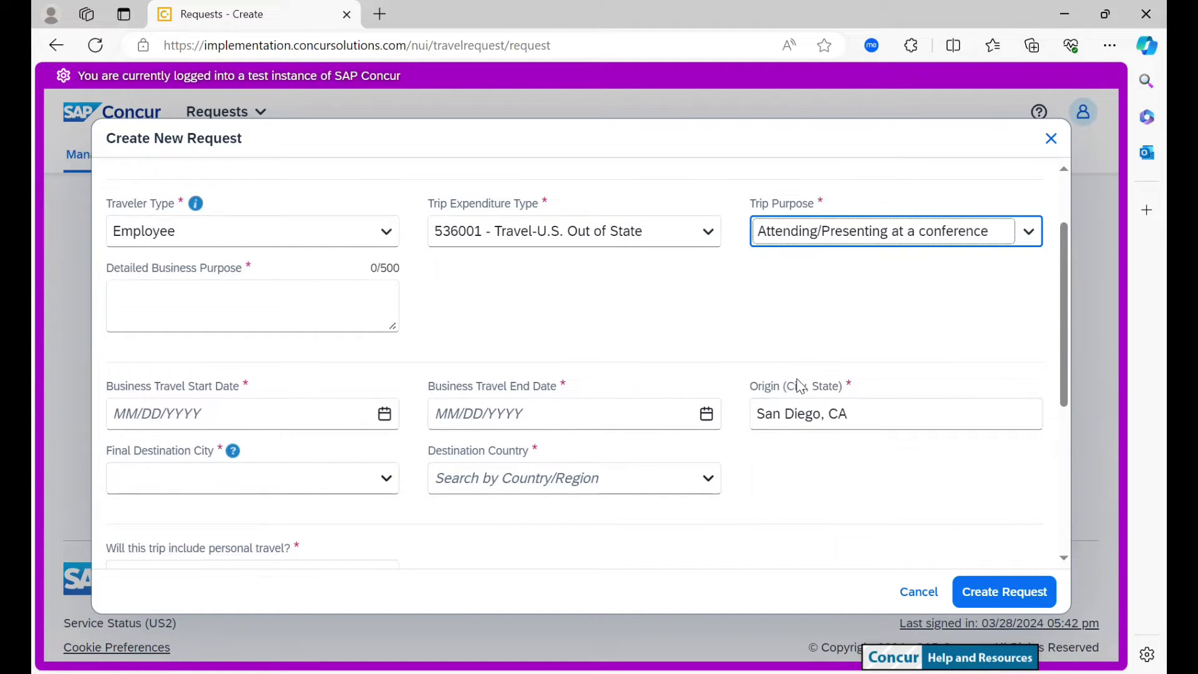
Enter 'Presenting at XYZ Conference on new research' as the detailed business purpose
click(256, 291)
text(Presenti)
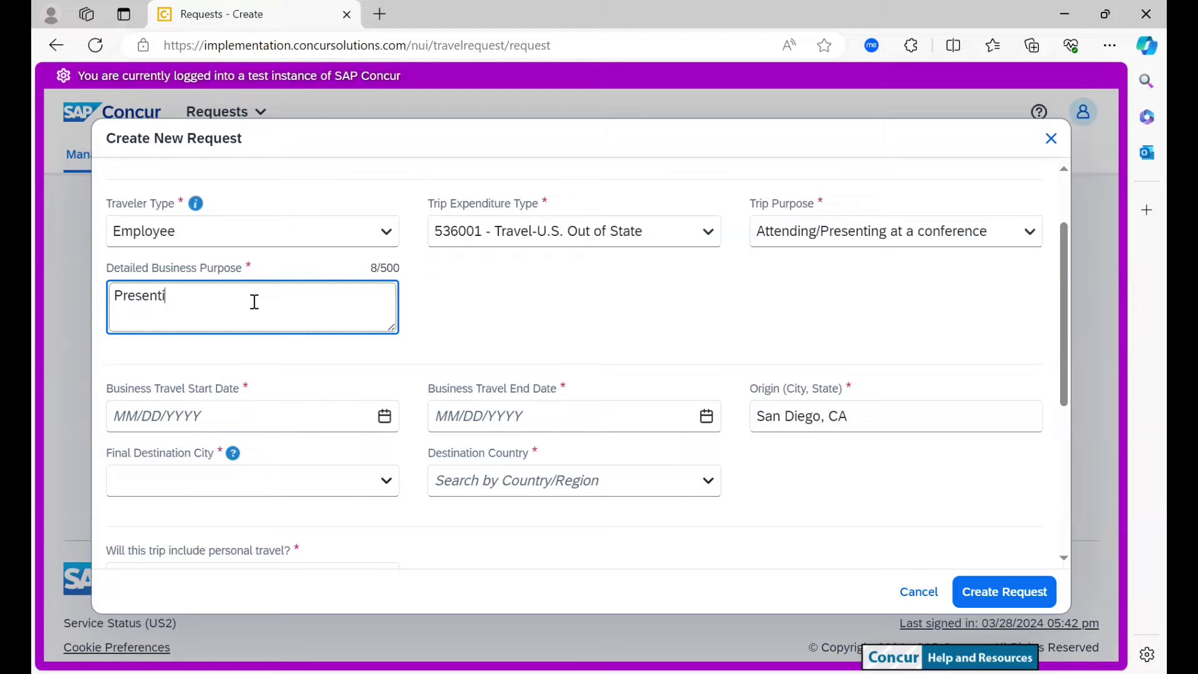
text(ng at XYZ )
text(Conference on n)
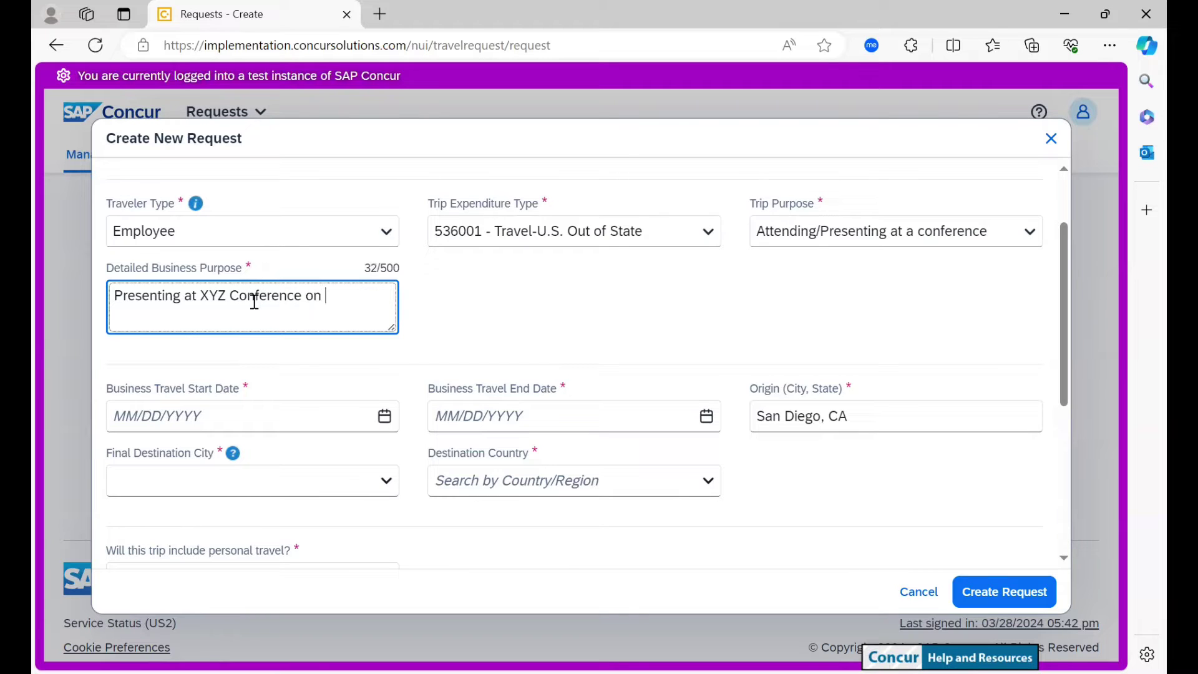
text(ew research)
scroll(253, 300, down, 2)
scroll(255, 304, down, 2)
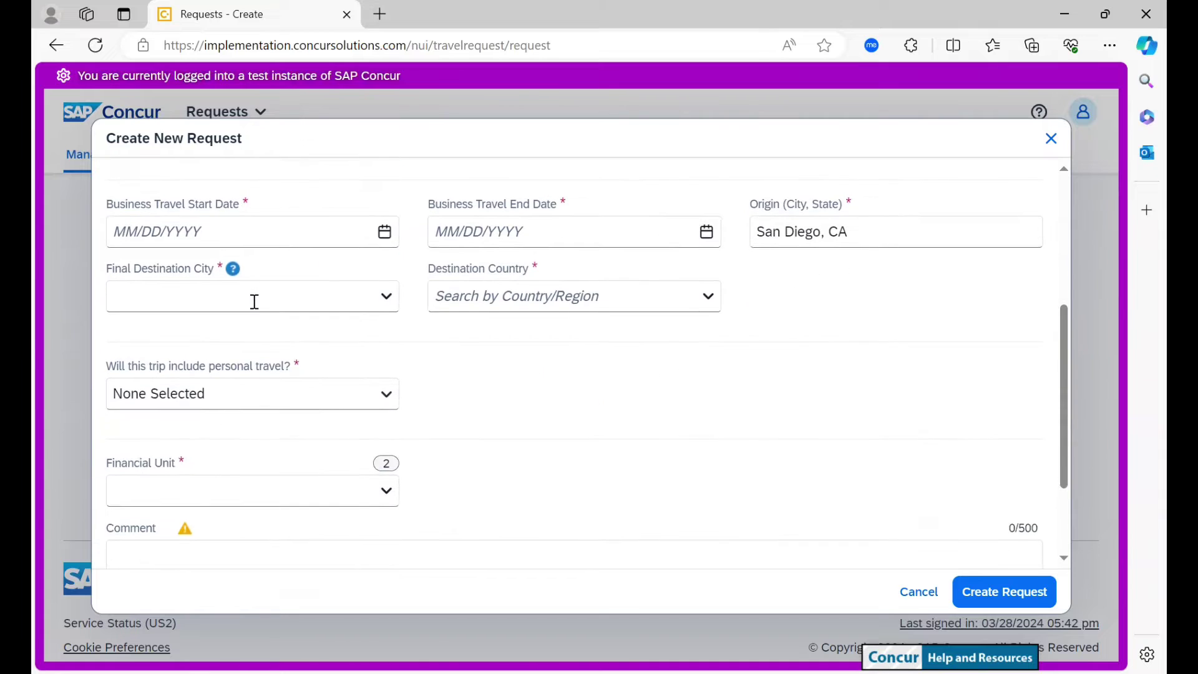
scroll(258, 307, down, 1)
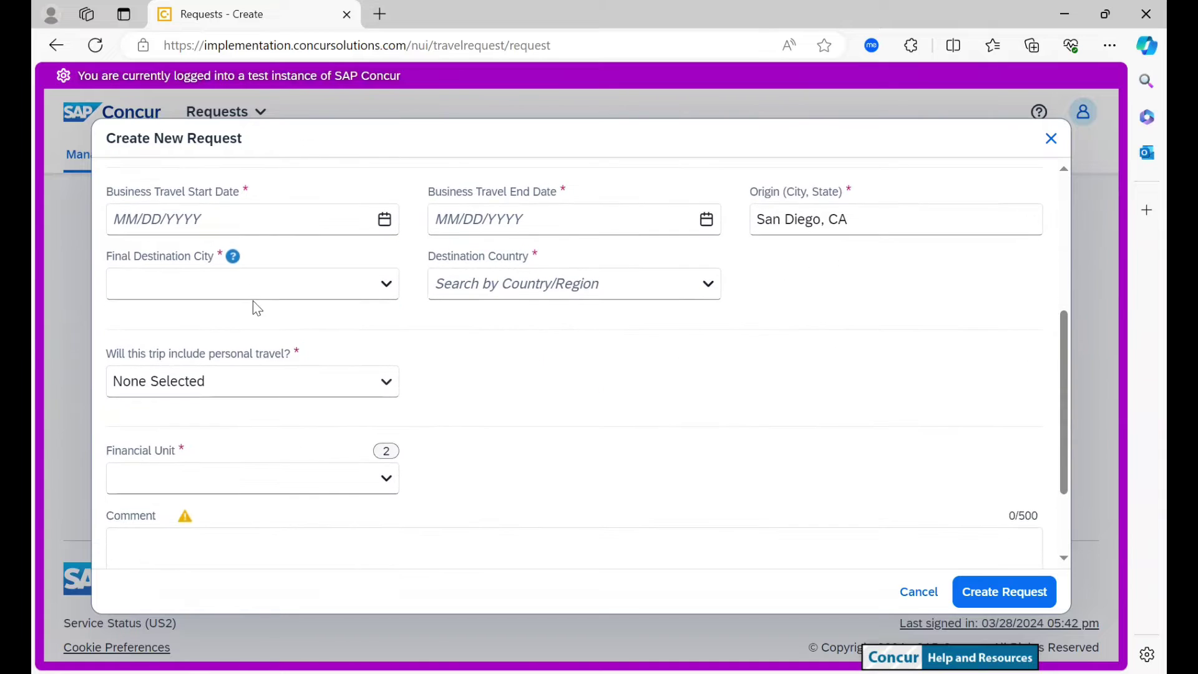
Set trip dates 04/23/2024–04/26/2024 and destination Washington, District of Columbia
click(384, 222)
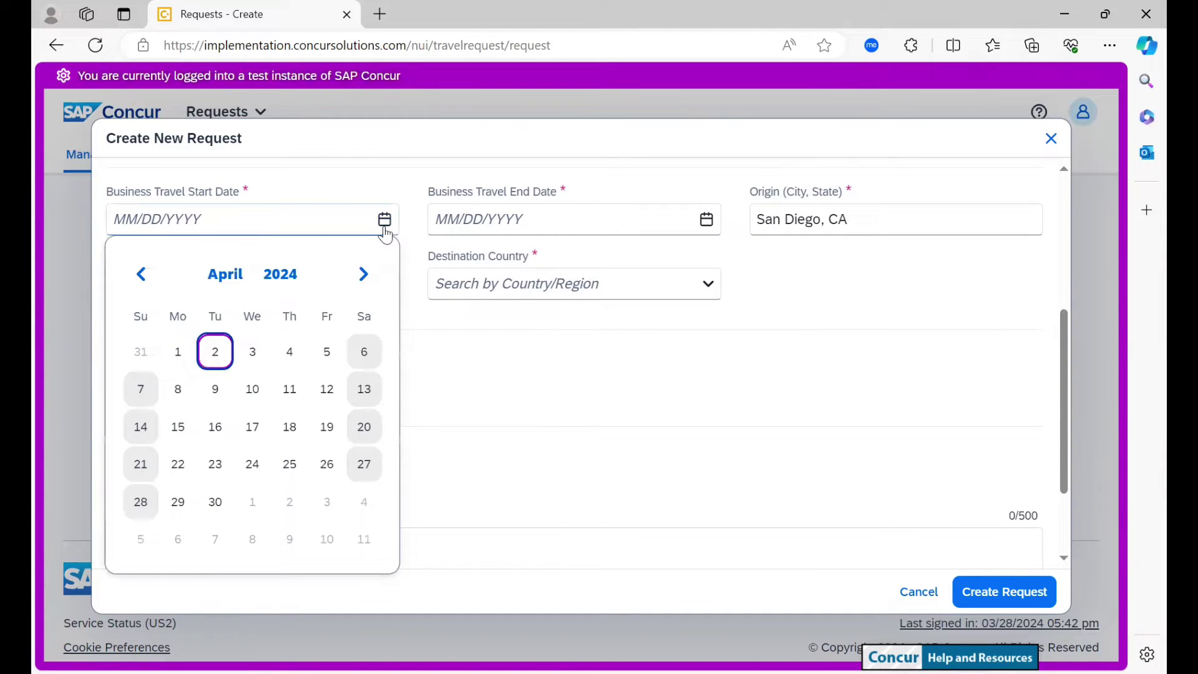
click(219, 466)
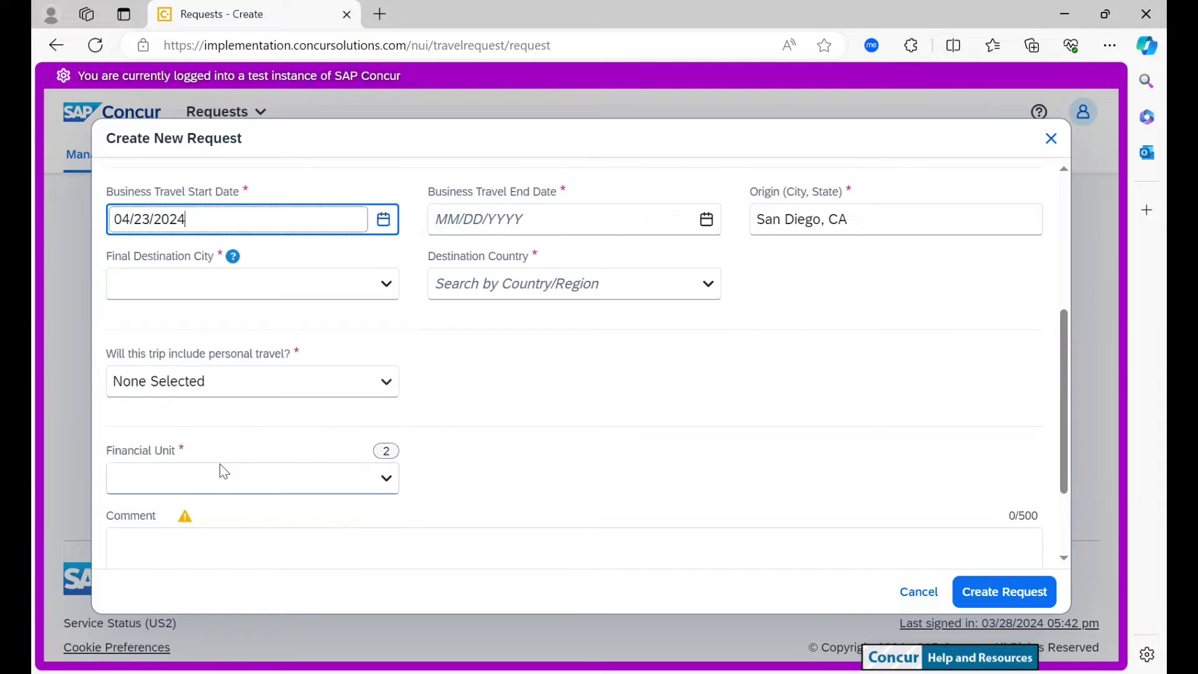
click(707, 222)
click(649, 463)
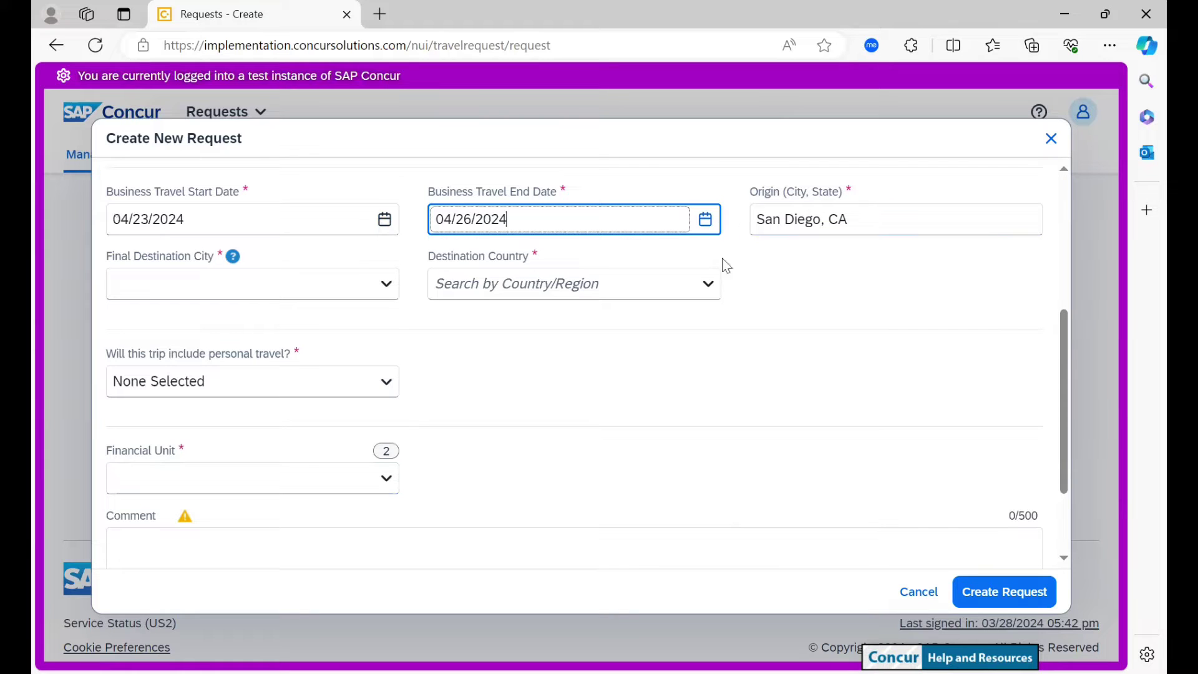
click(261, 292)
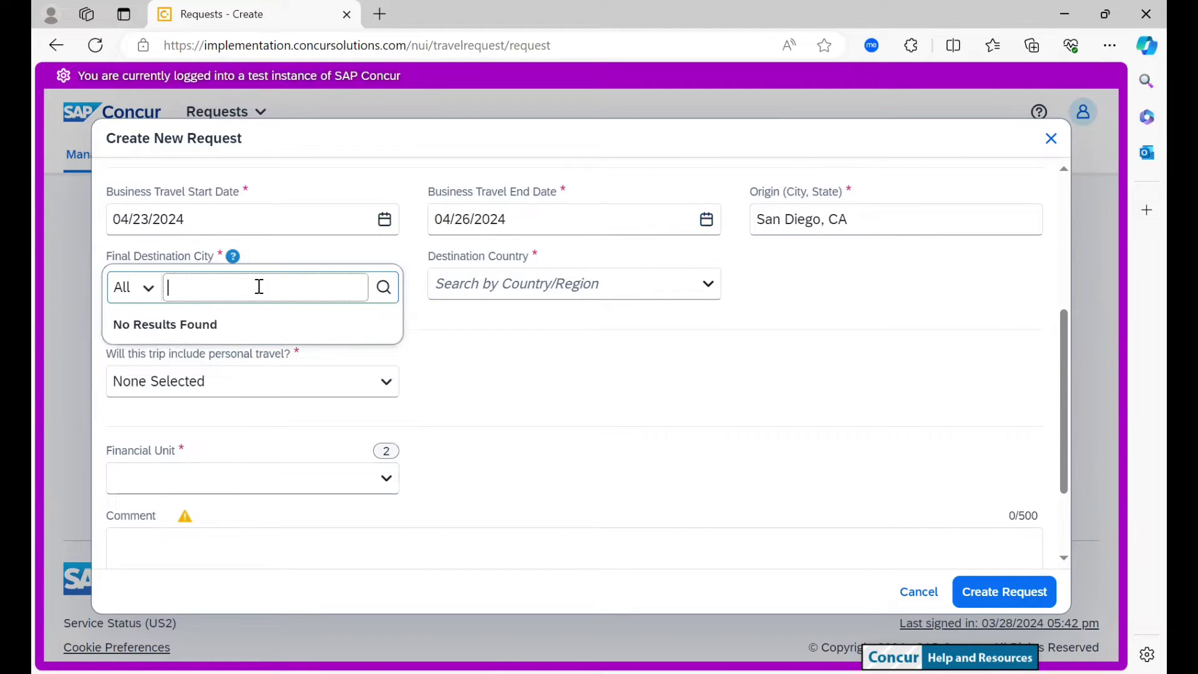
text(washington)
click(206, 502)
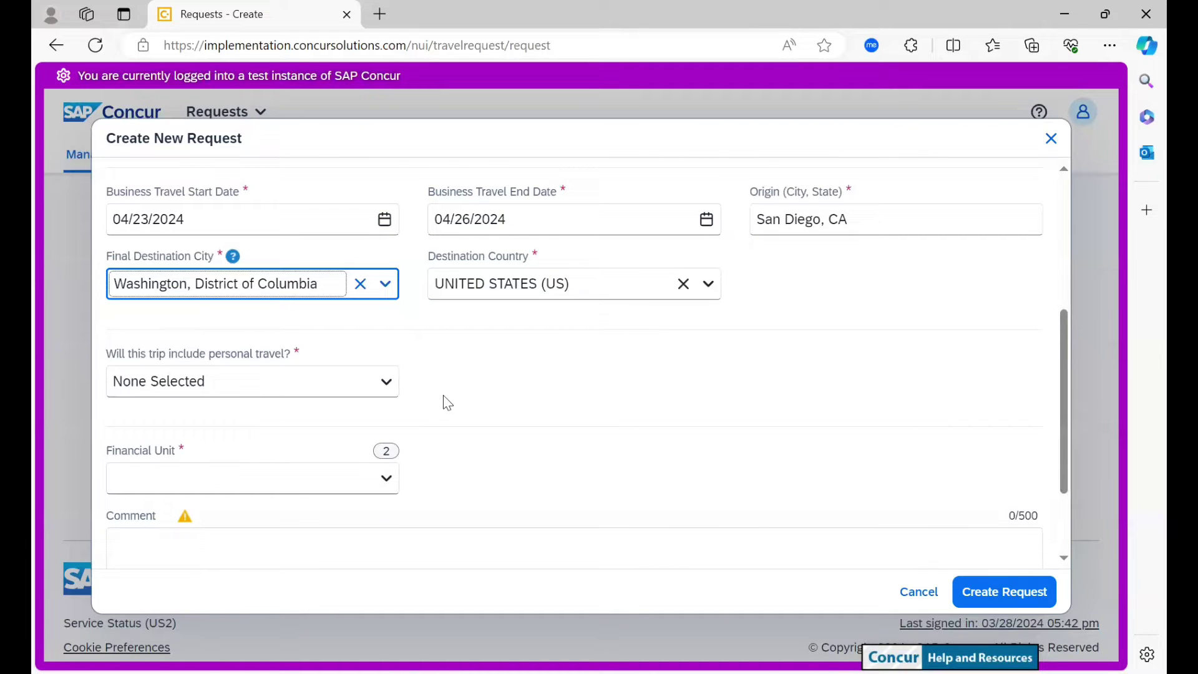
scroll(443, 395, down, 1)
Mark no personal travel, pick financial unit 2000012 Integrative Oceanography, and create the request
click(241, 276)
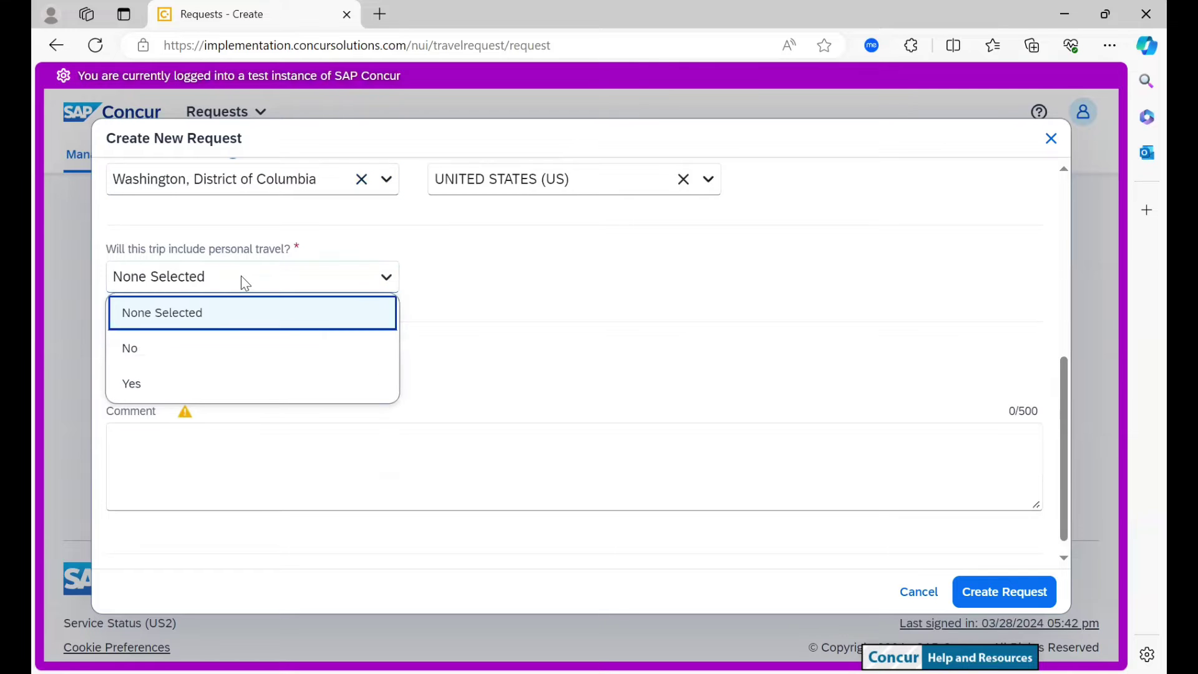
click(169, 349)
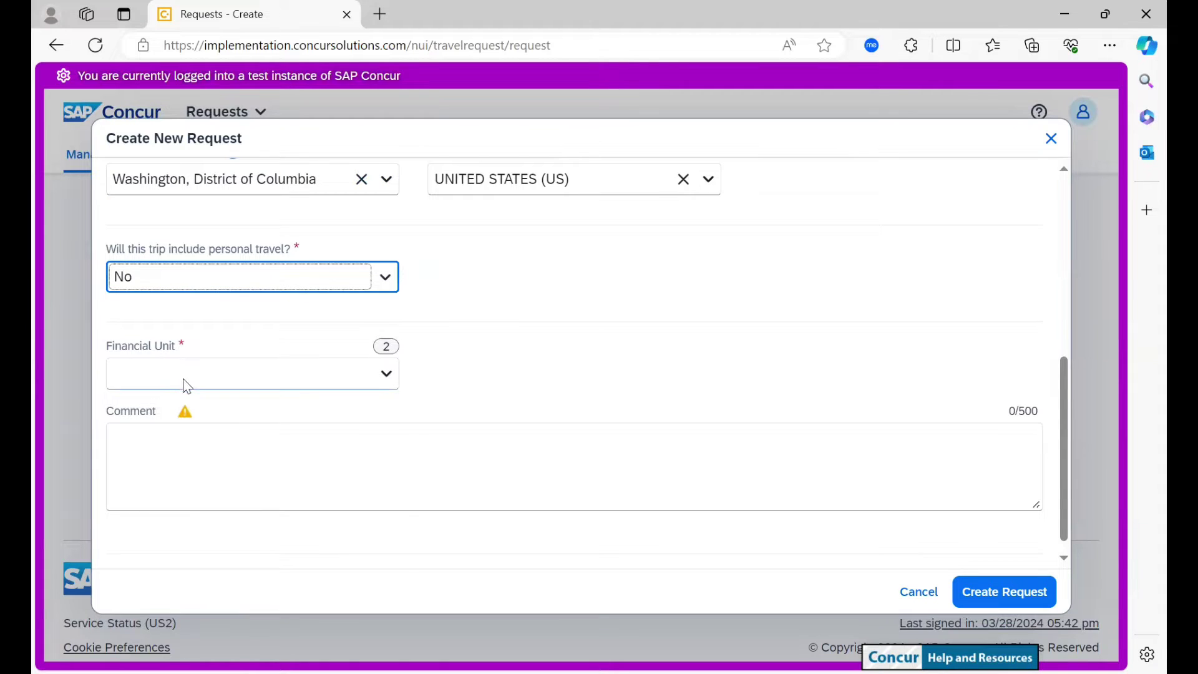
click(184, 378)
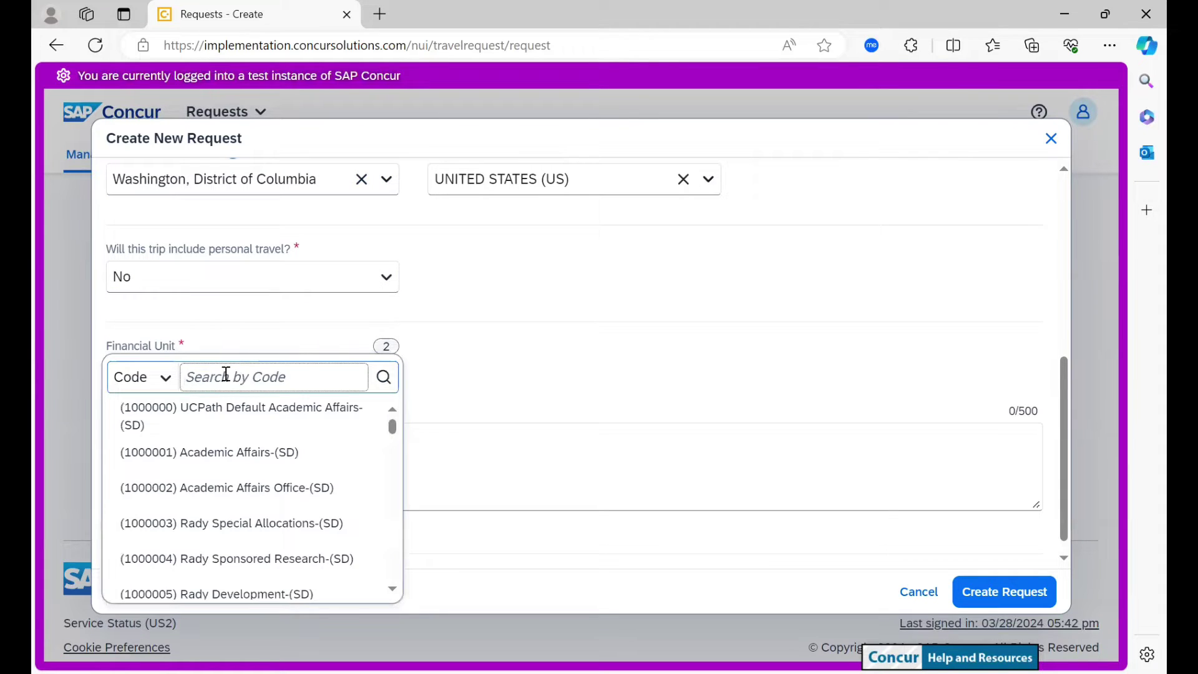
text(2000012)
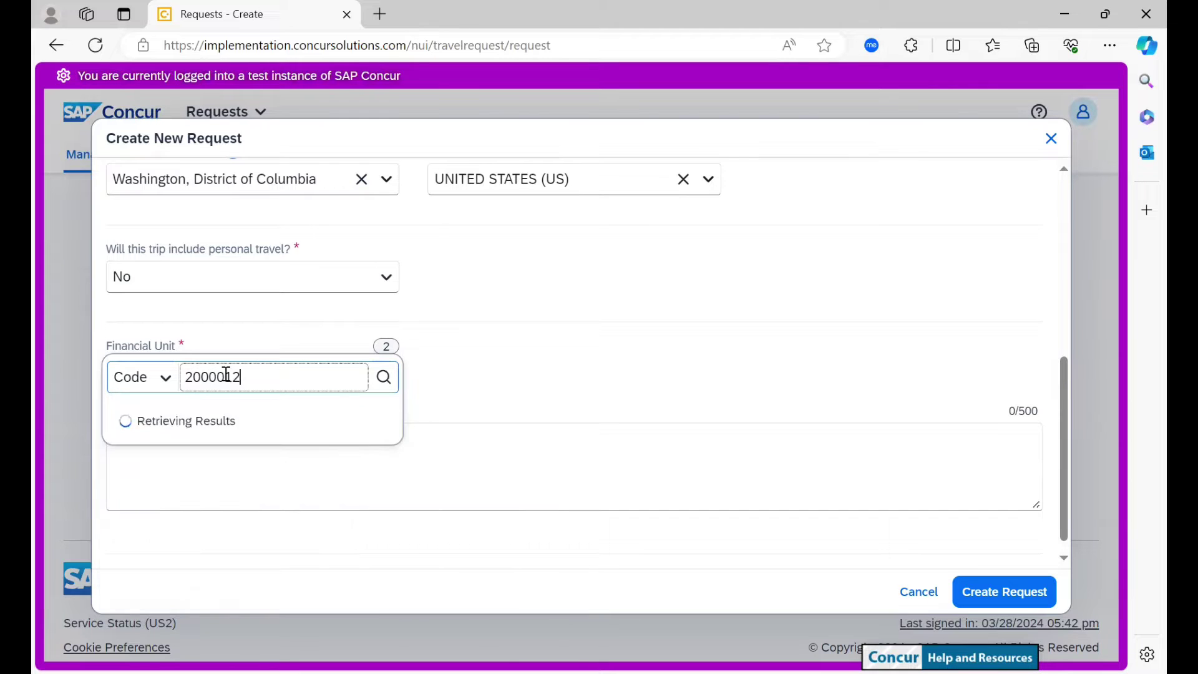
click(221, 420)
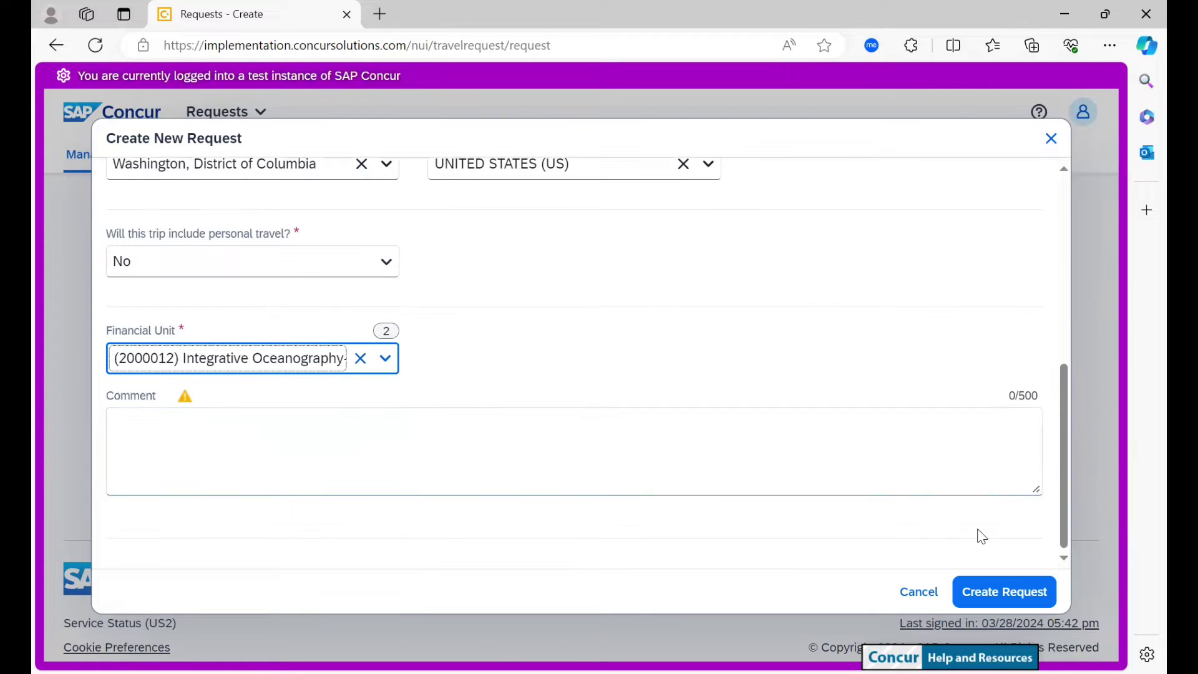
click(1005, 592)
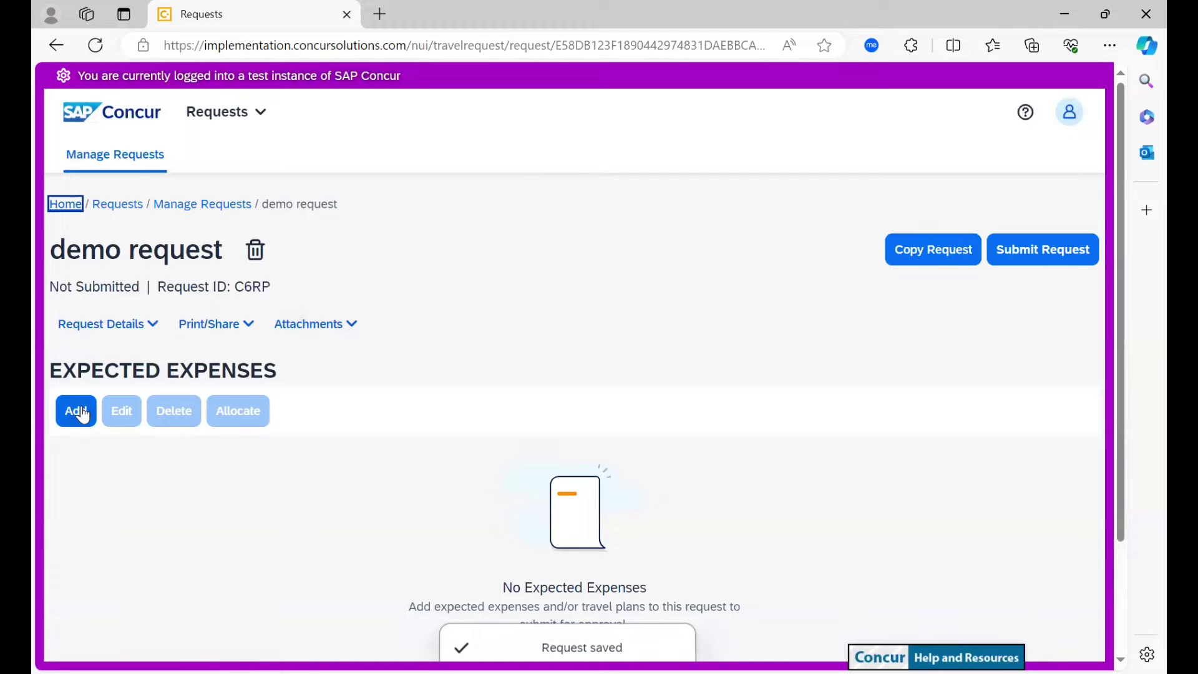
Add an expected expense of type 01. Air Travel Expense
click(76, 411)
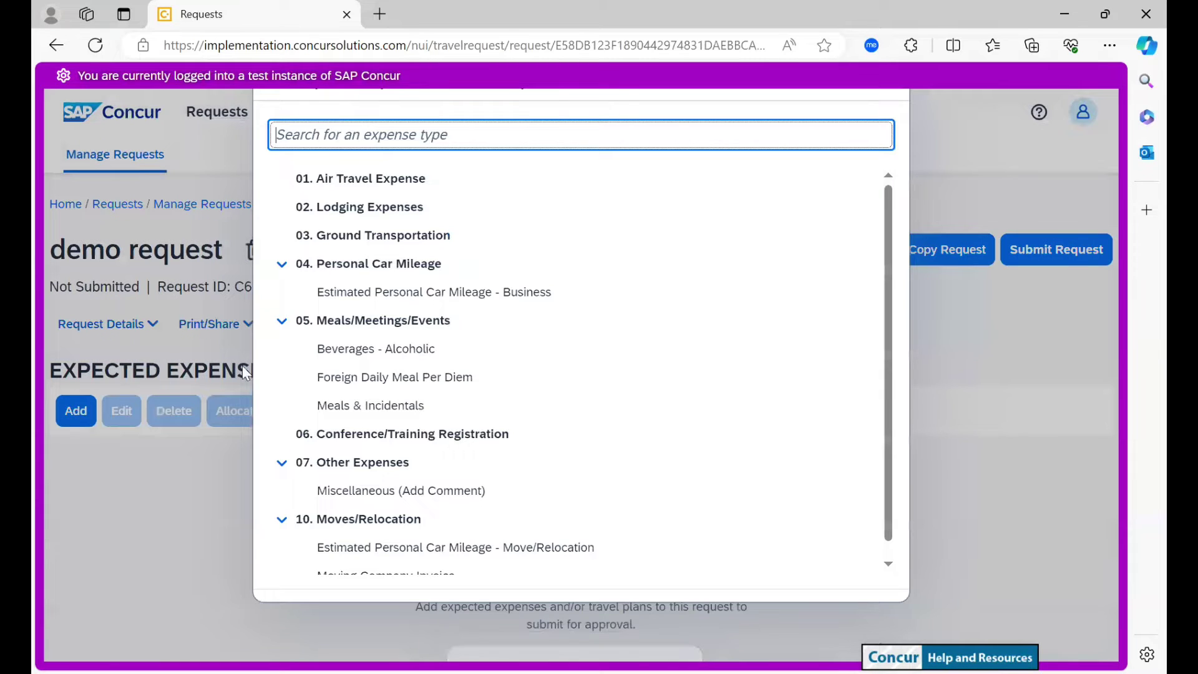
click(401, 185)
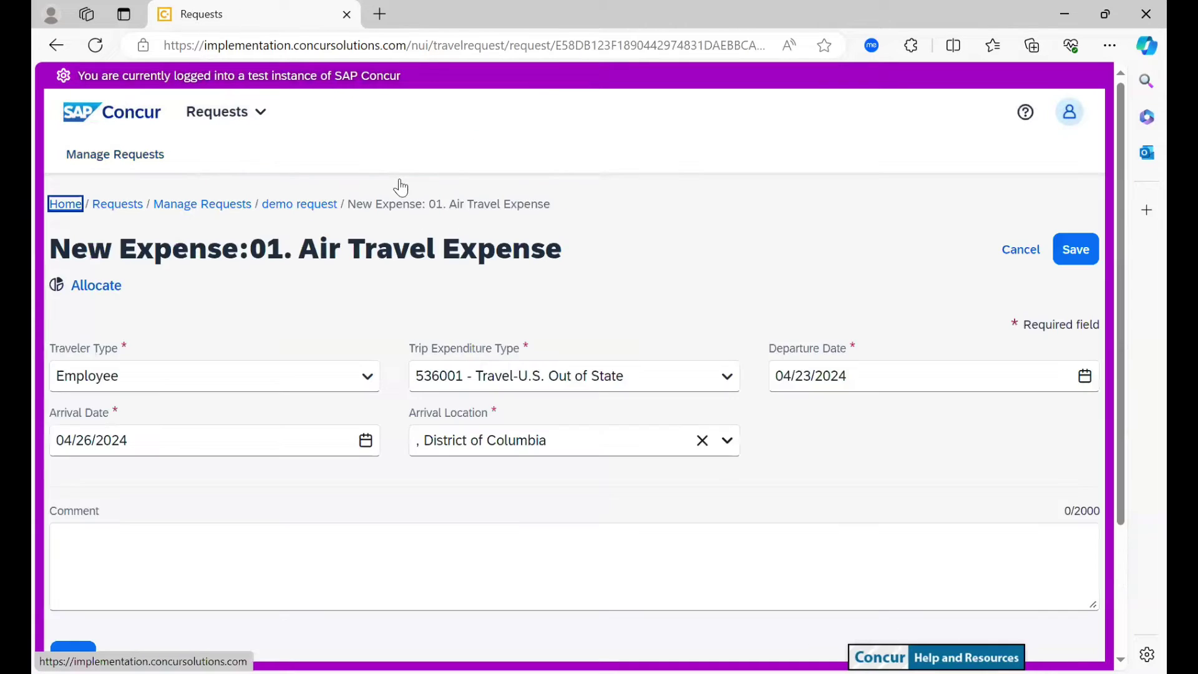
scroll(186, 364, down, 2)
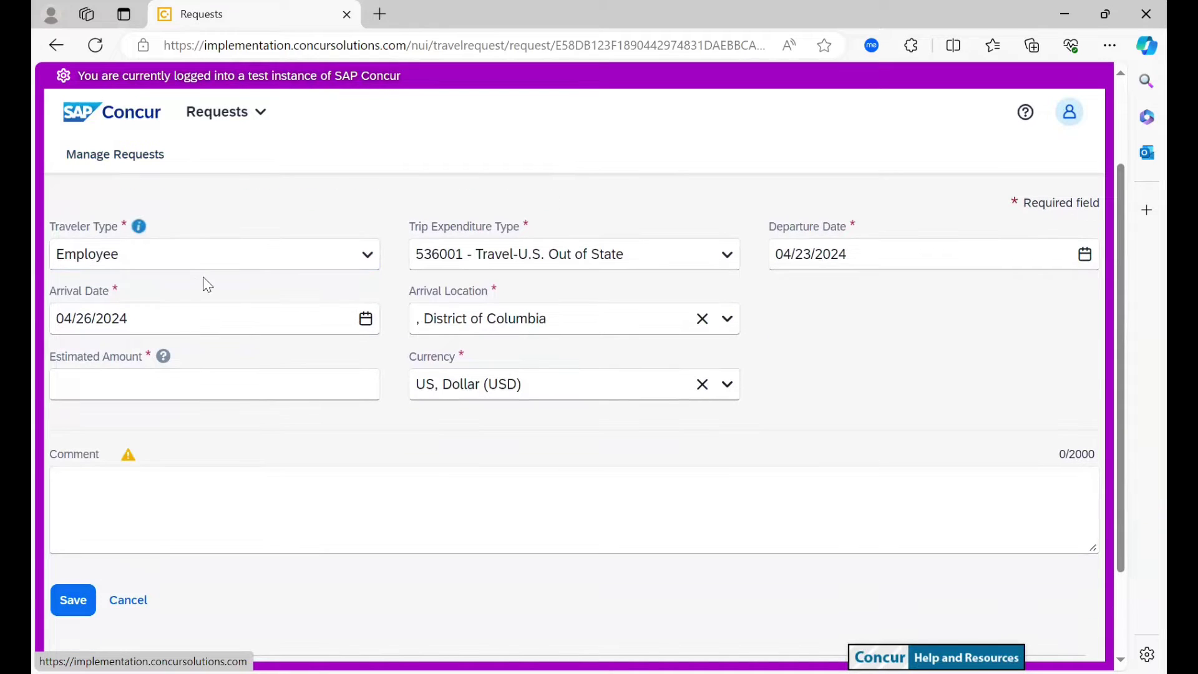
scroll(281, 385, down, 1)
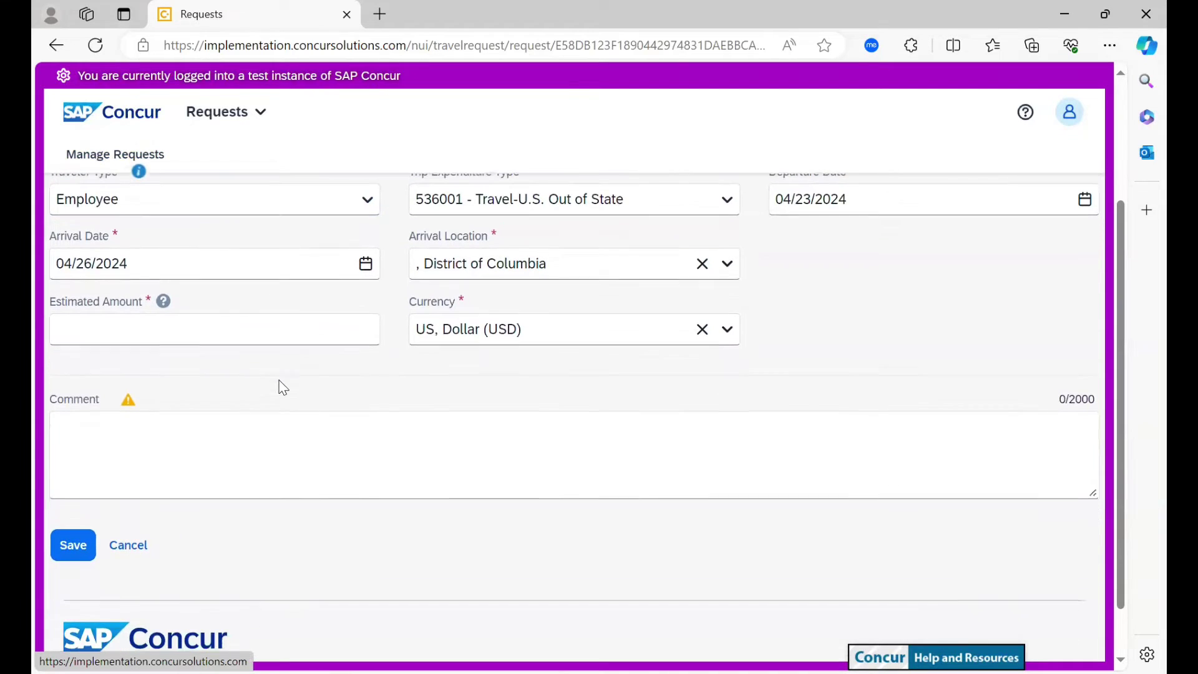
Save a $375 air travel estimate, then add and save a $1,000 lodging expense
click(223, 333)
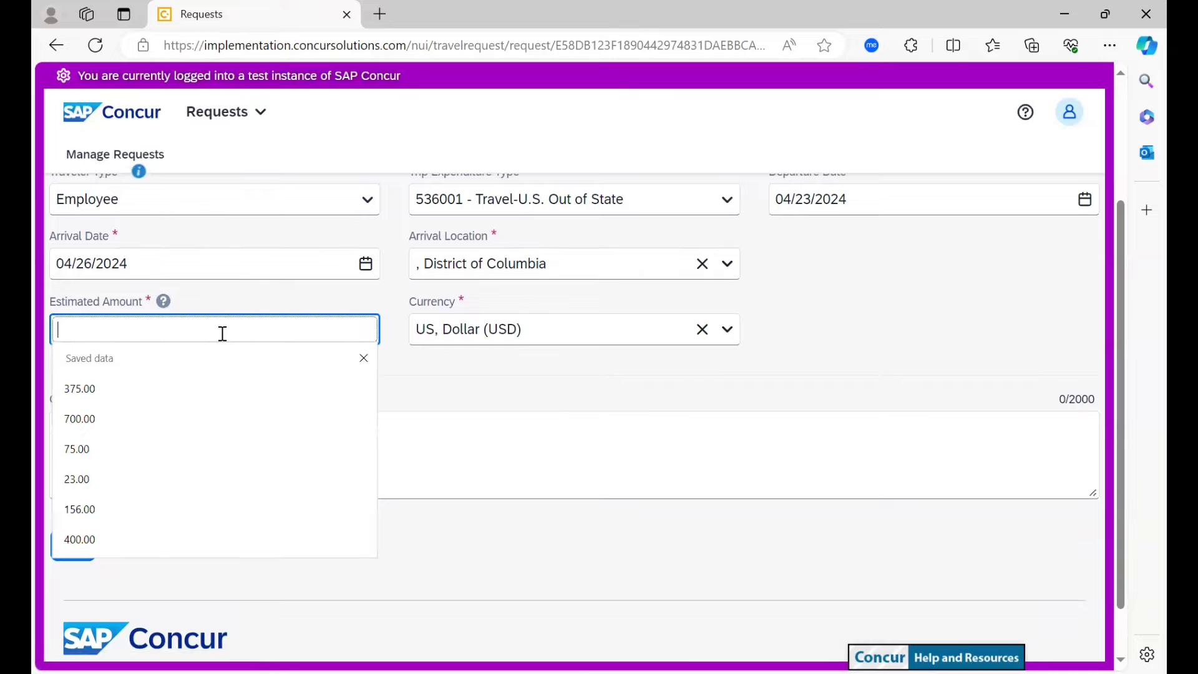
text(375)
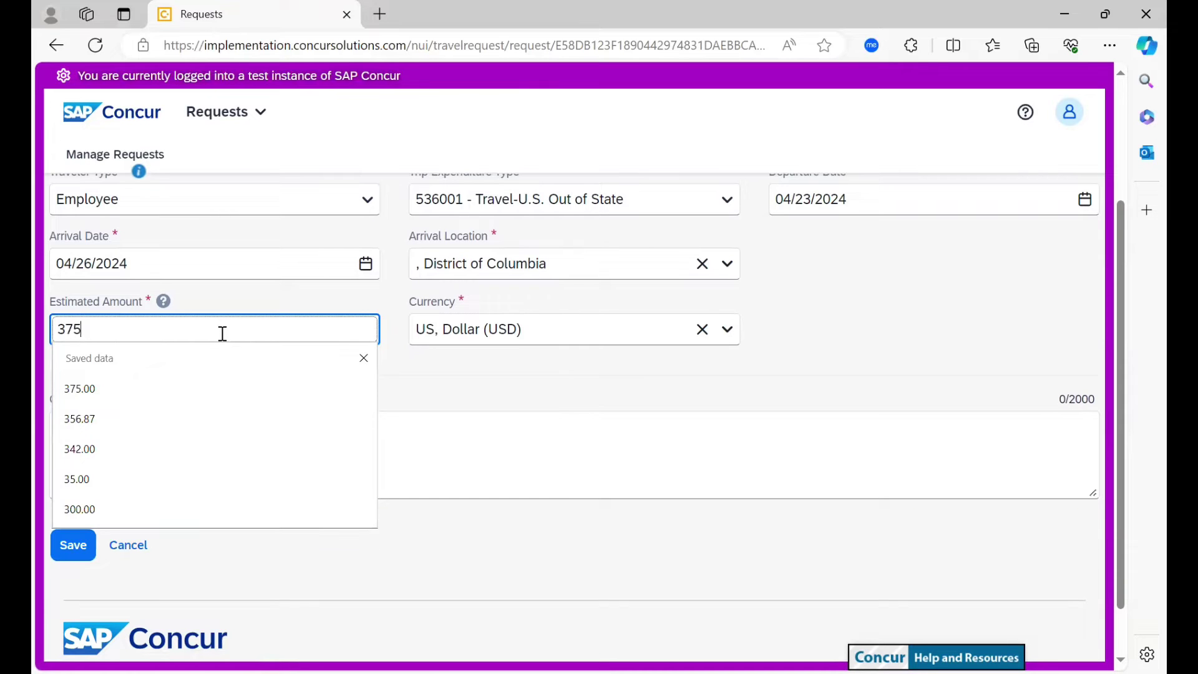
text(.00)
scroll(235, 356, down, 1)
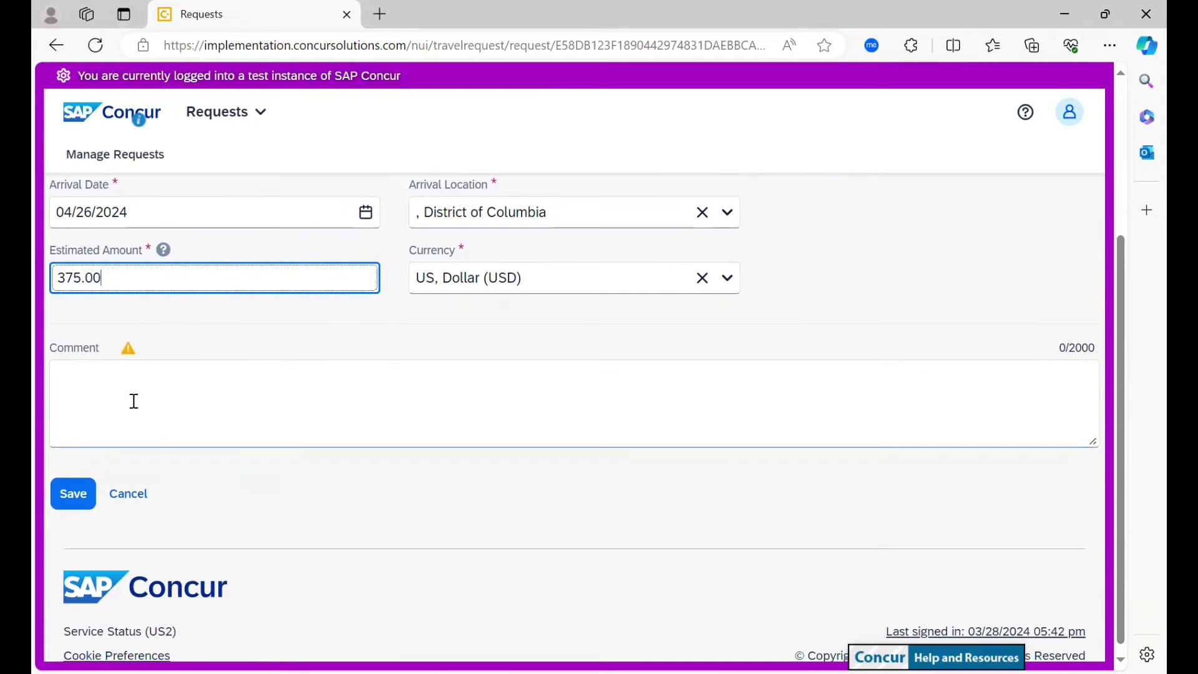
click(72, 494)
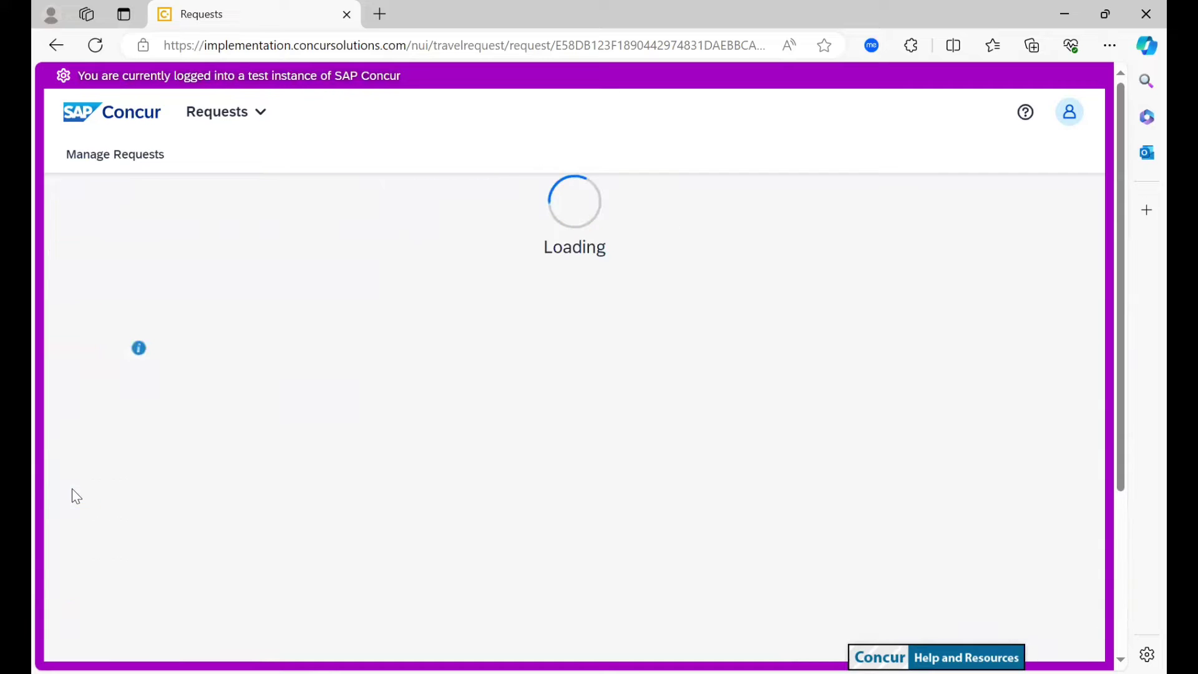
click(76, 411)
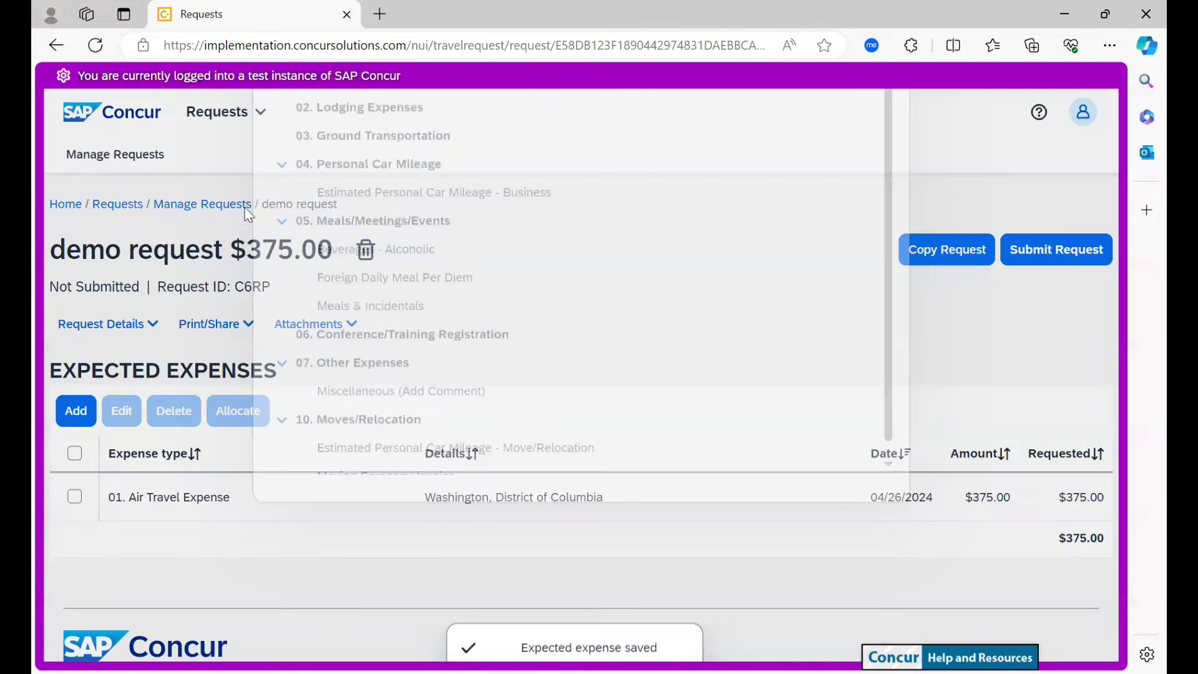
click(345, 207)
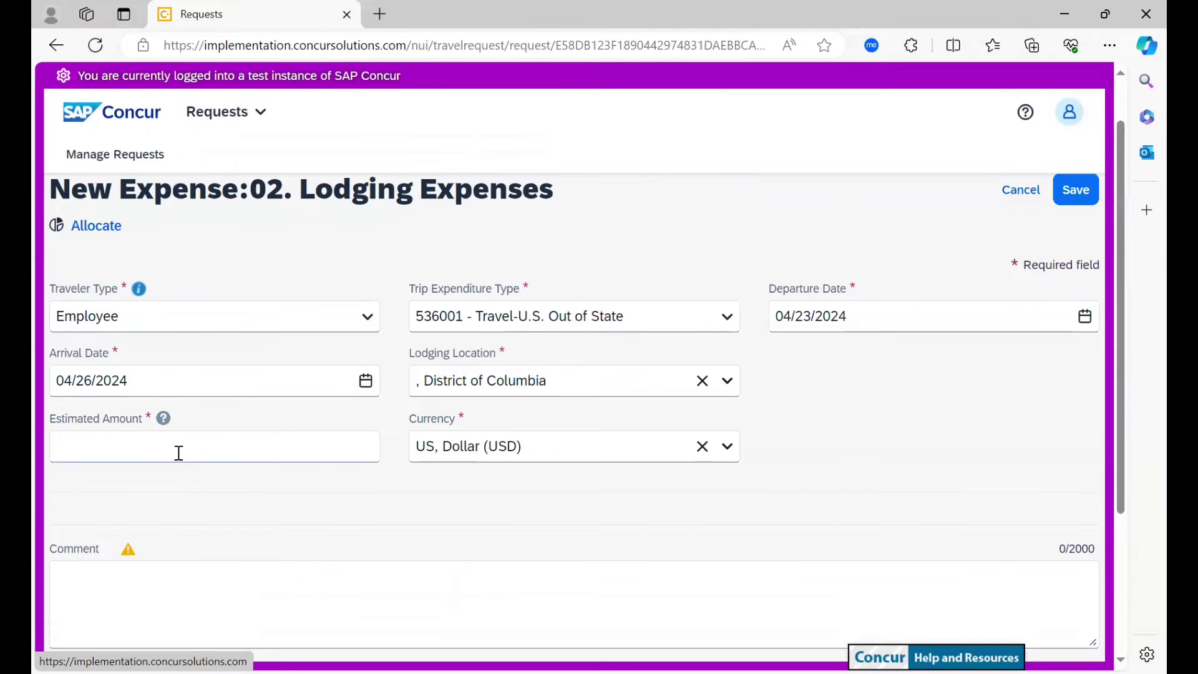
click(179, 449)
click(238, 427)
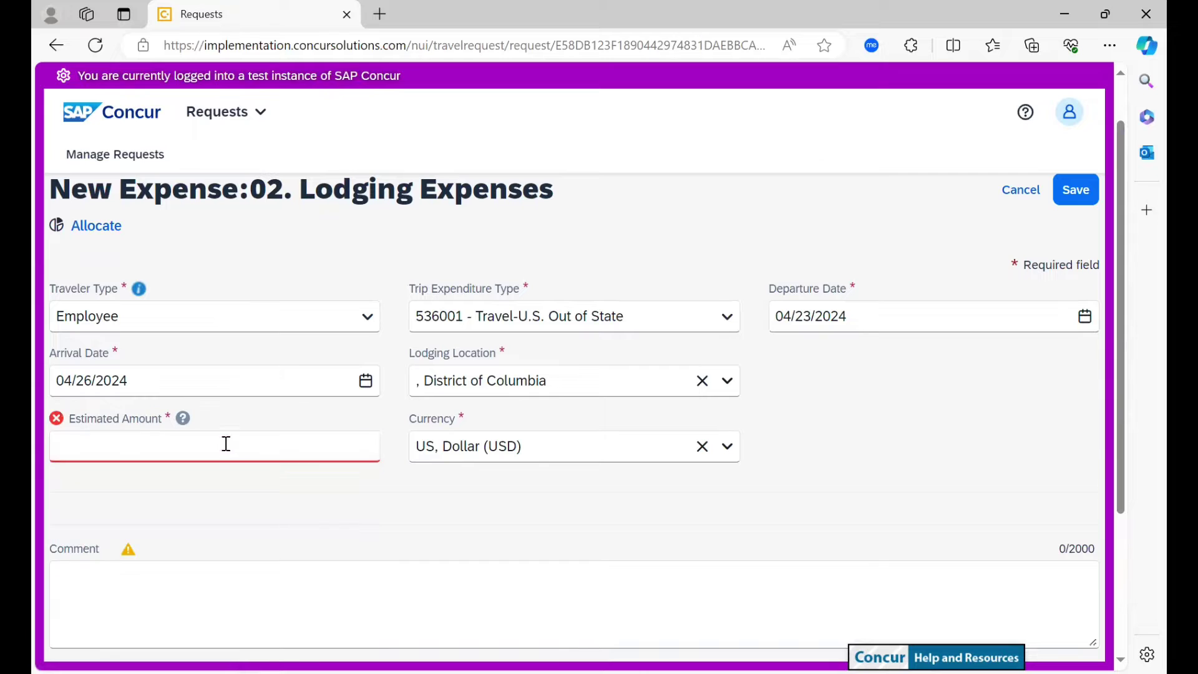
click(225, 450)
click(232, 446)
click(248, 448)
click(330, 422)
click(329, 446)
text(1000)
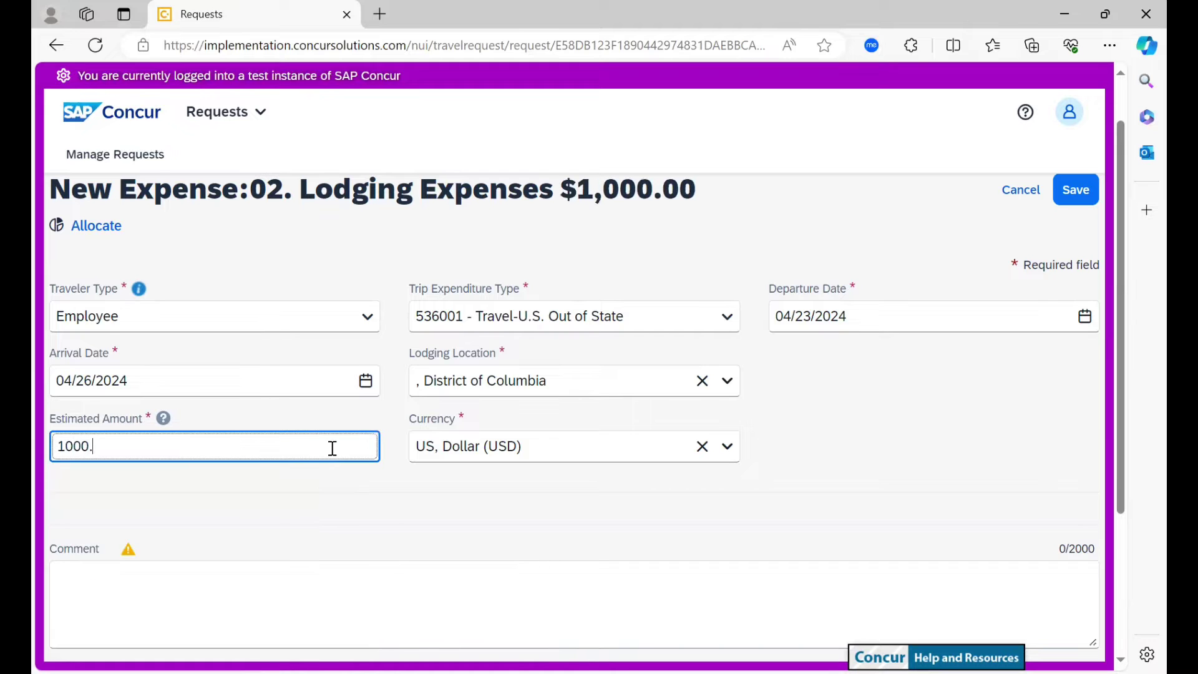
scroll(332, 448, down, 3)
scroll(332, 448, up, 1)
scroll(329, 407, down, 2)
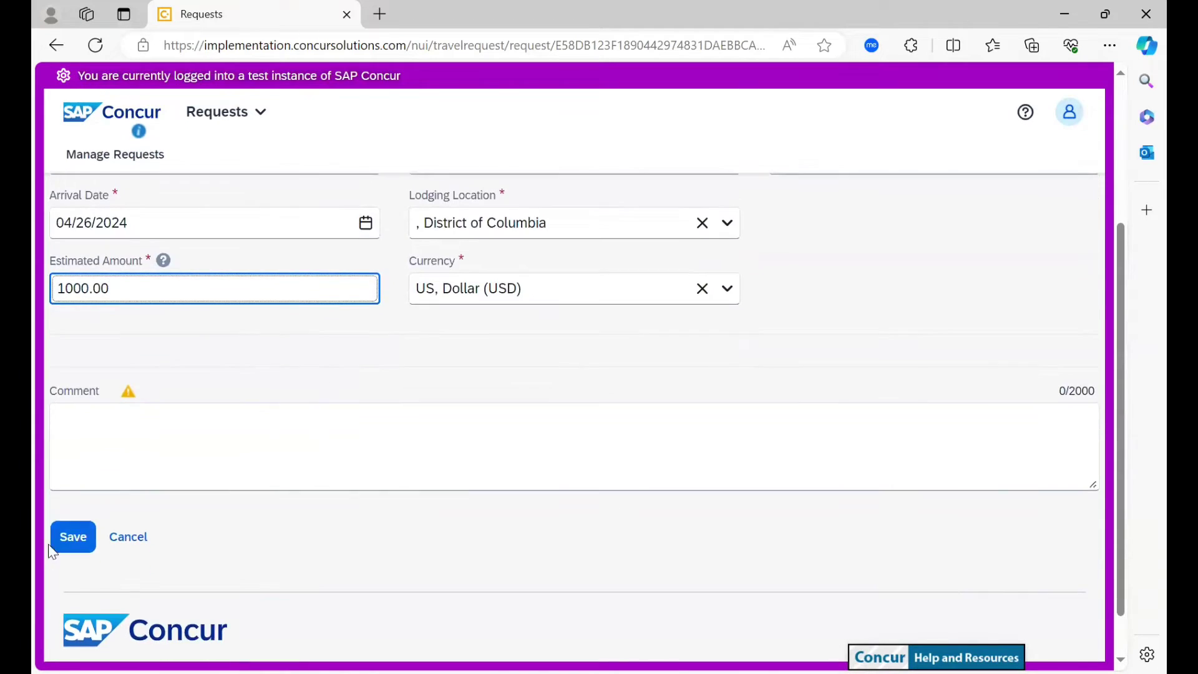
click(73, 592)
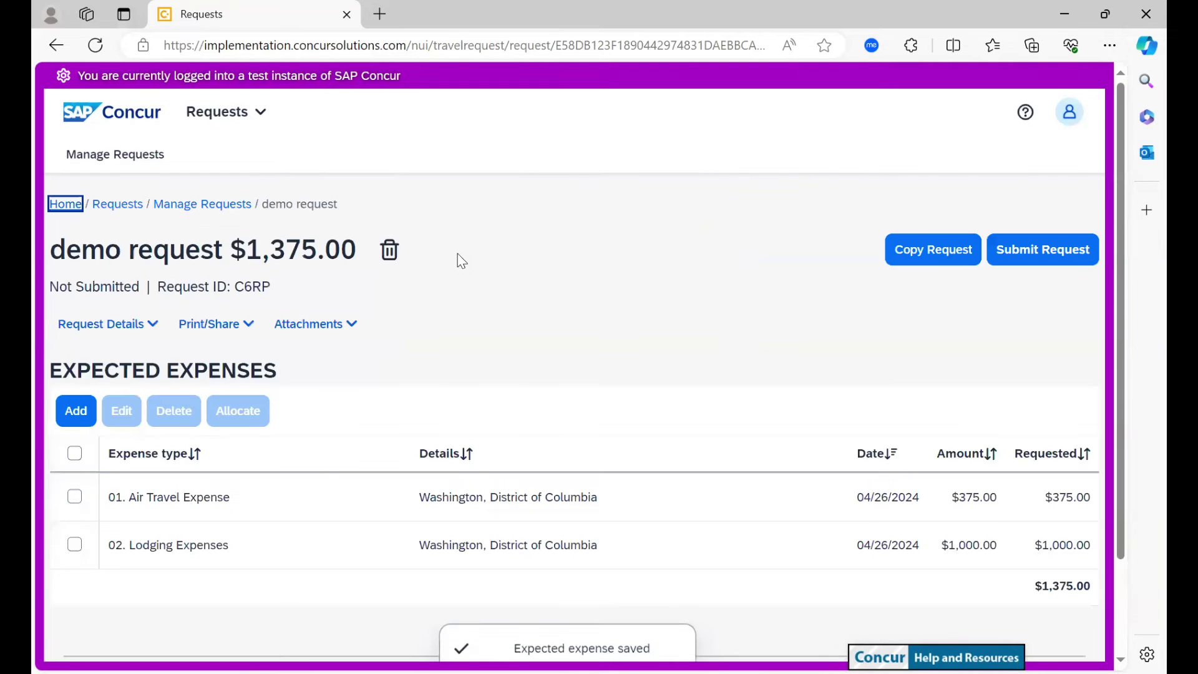
Add and save a $400.00 Meals & Incidentals expected expense
click(73, 414)
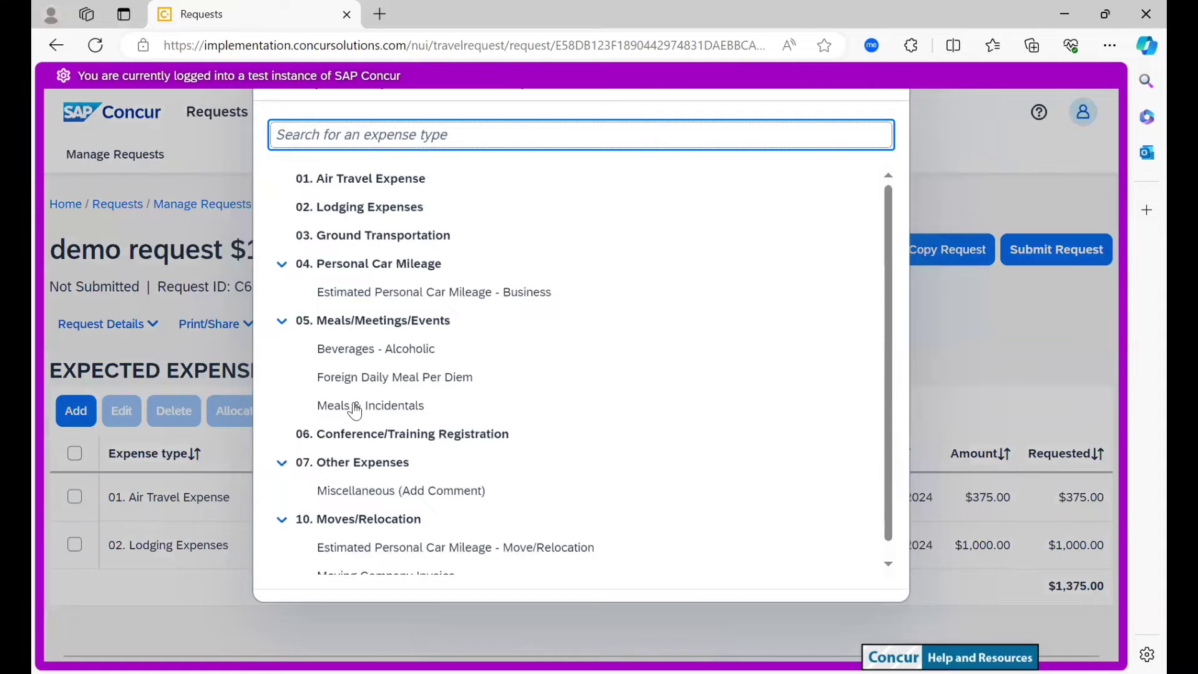
click(354, 406)
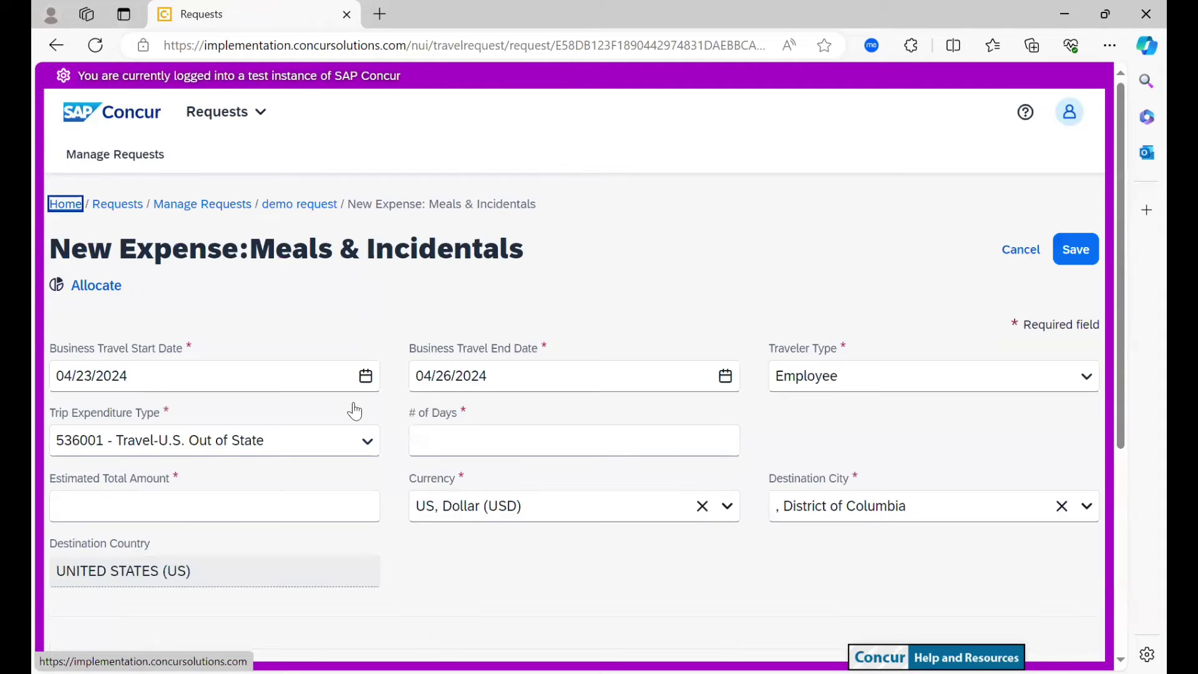
scroll(452, 366, down, 1)
click(452, 358)
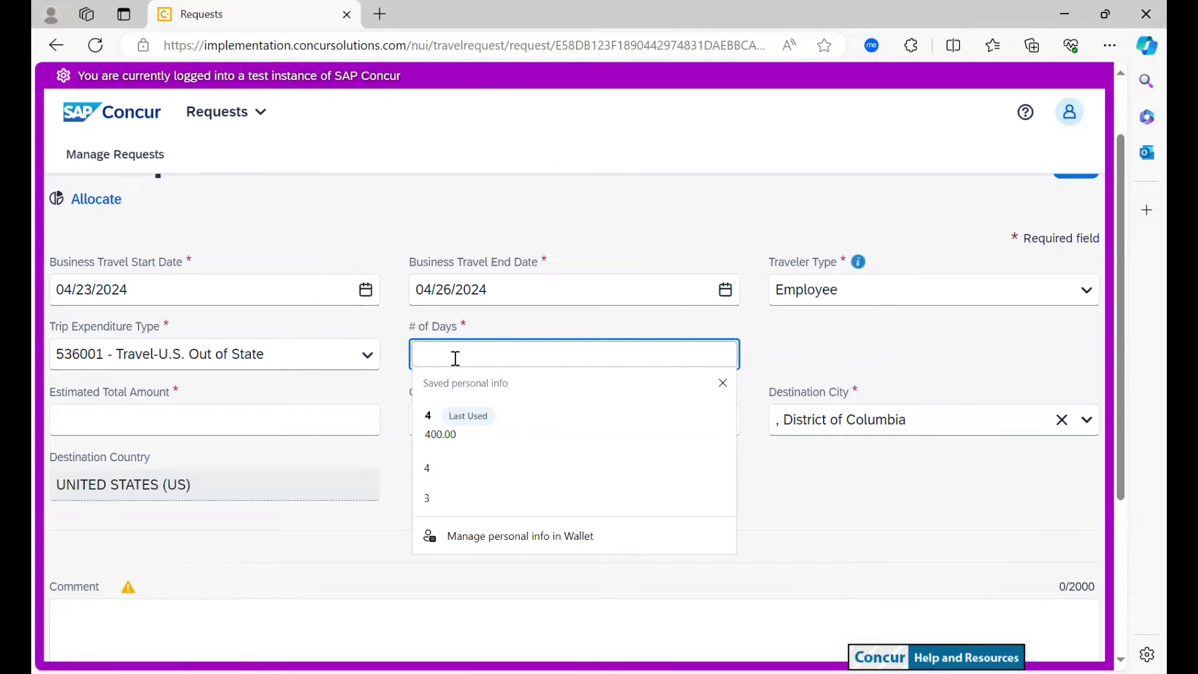
text(4)
click(314, 419)
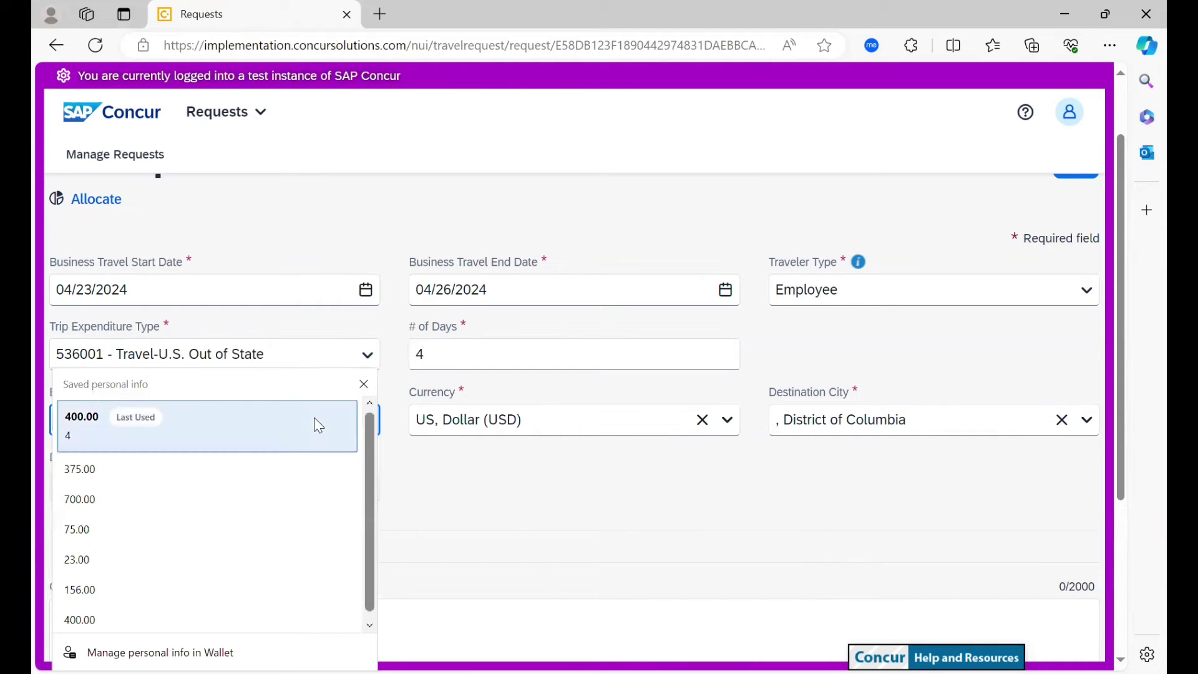
click(230, 427)
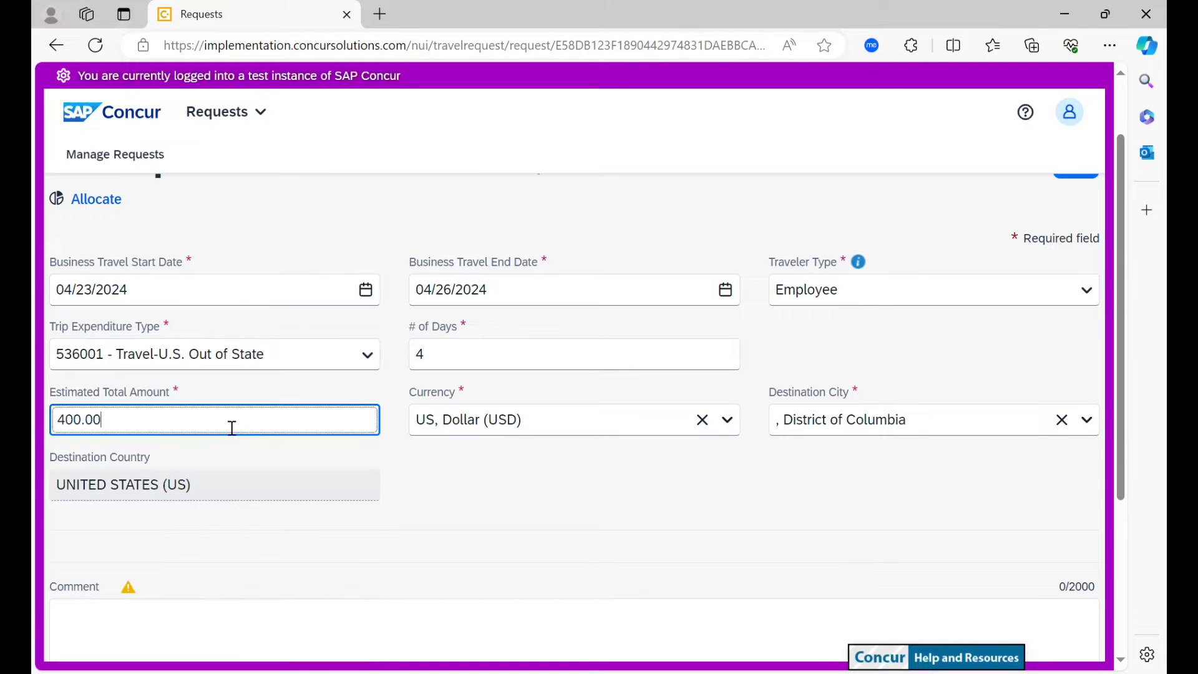
scroll(445, 483, down, 3)
scroll(375, 468, down, 3)
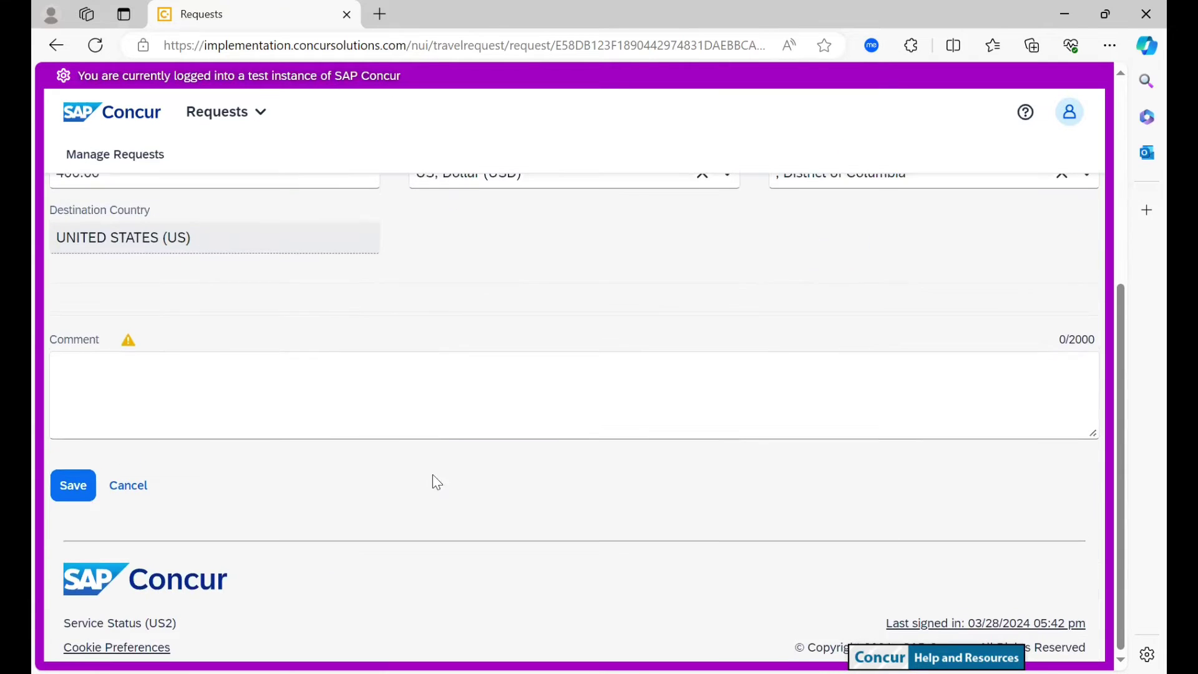
scroll(159, 358, up, 3)
scroll(159, 358, up, 2)
scroll(159, 357, down, 5)
click(75, 485)
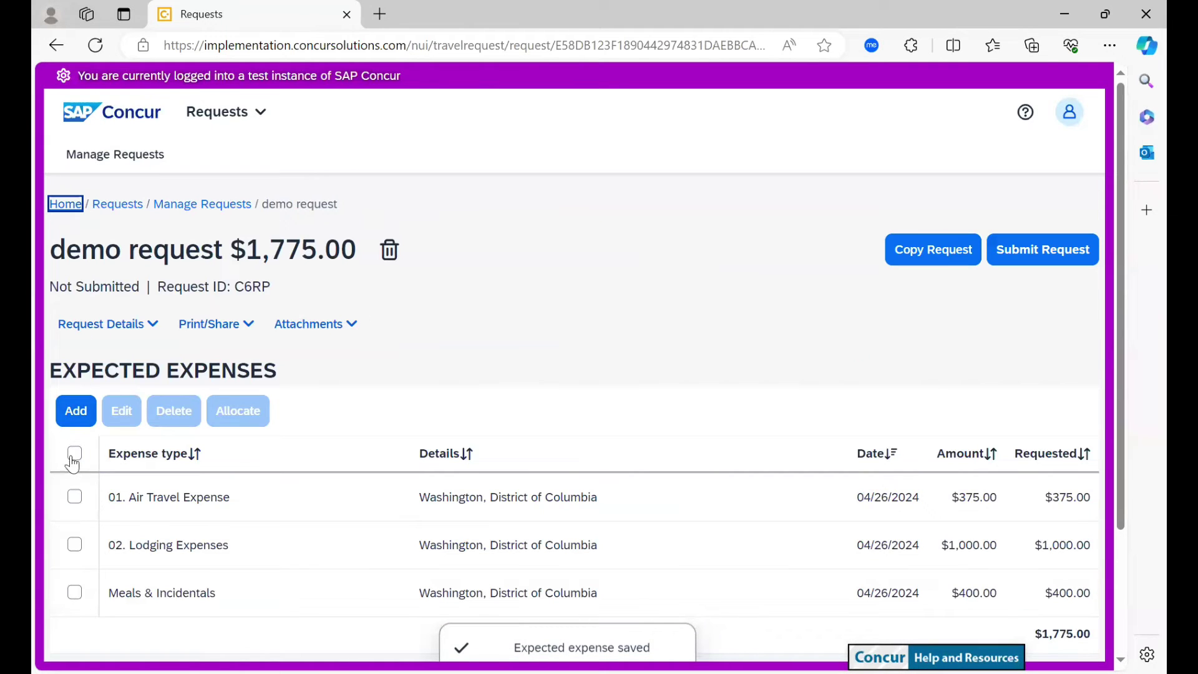
Select all three expenses and open Allocate, showing $1,775.00 at 100% Default
click(76, 456)
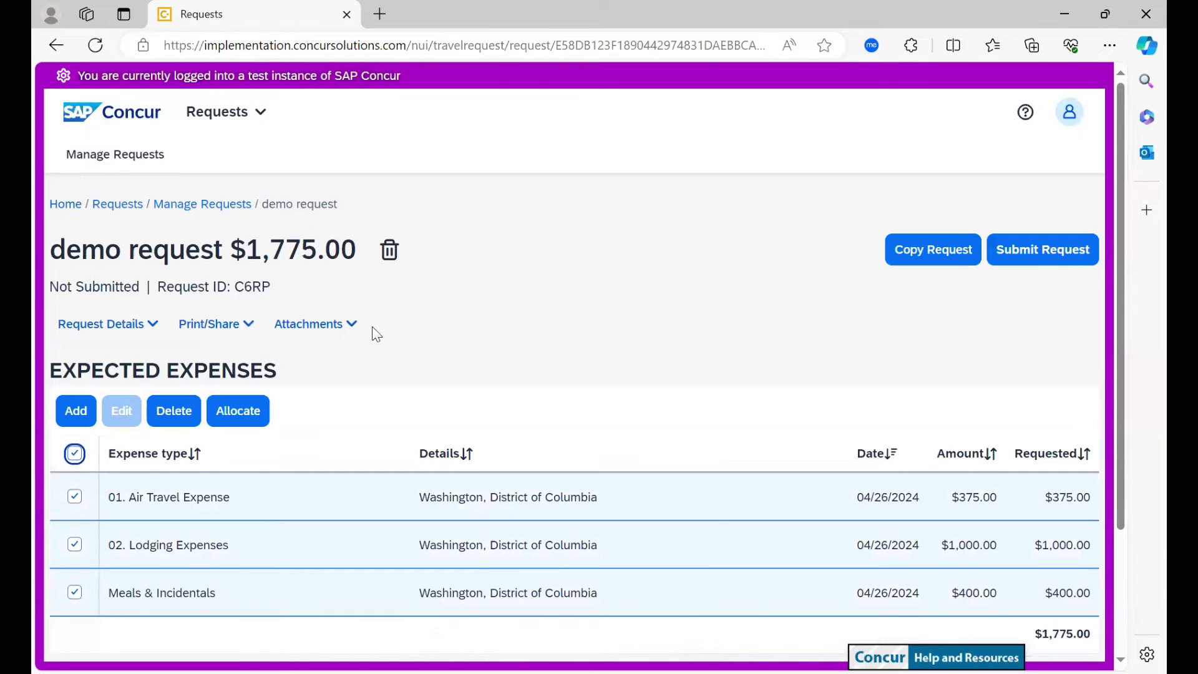
scroll(375, 328, down, 1)
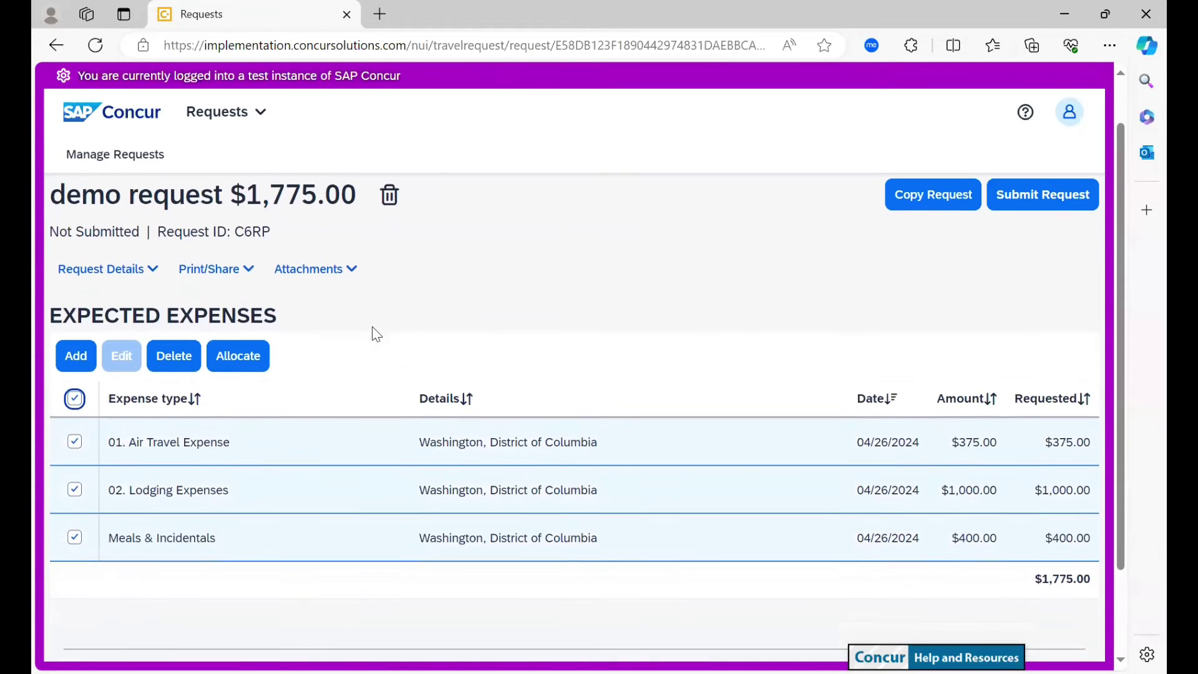
click(238, 355)
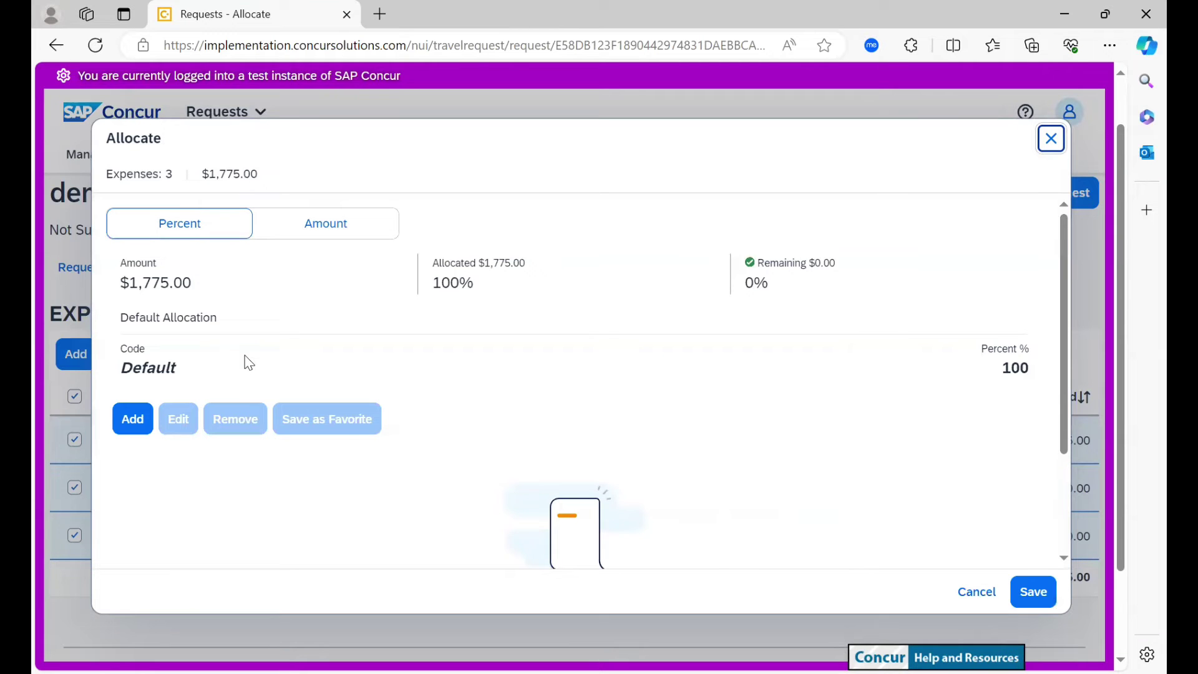
Add an allocation with an approver, project 1003516 Cost Sharing and Grant Matching, and task 1
click(132, 420)
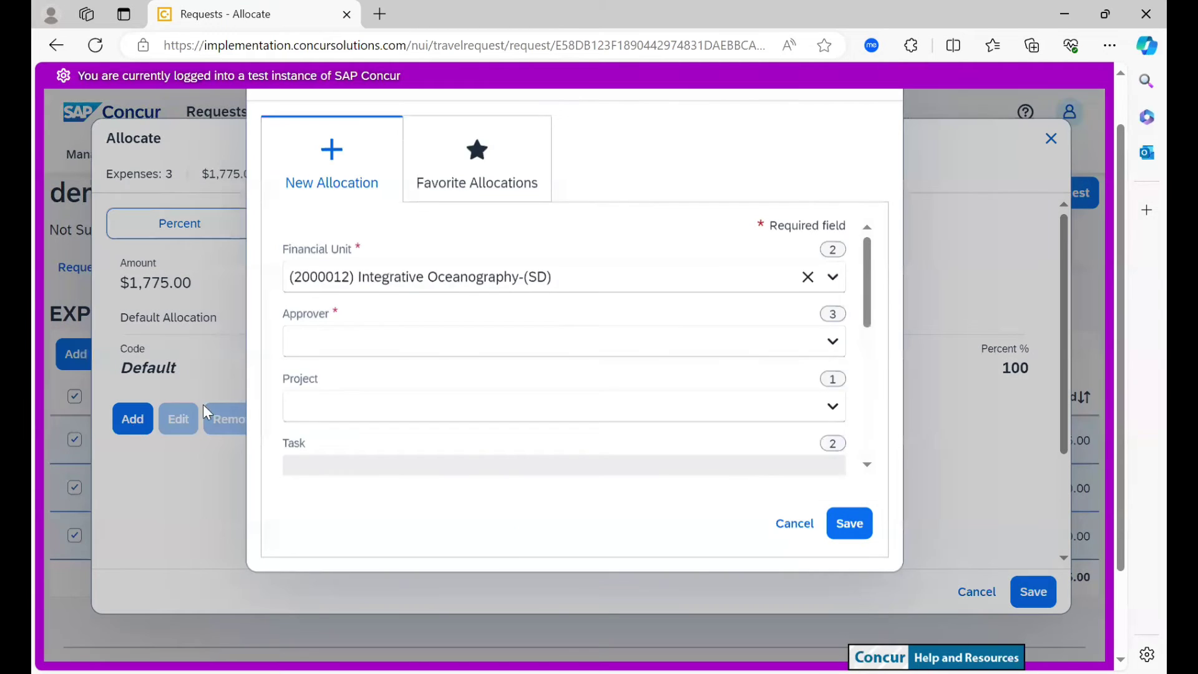
click(418, 350)
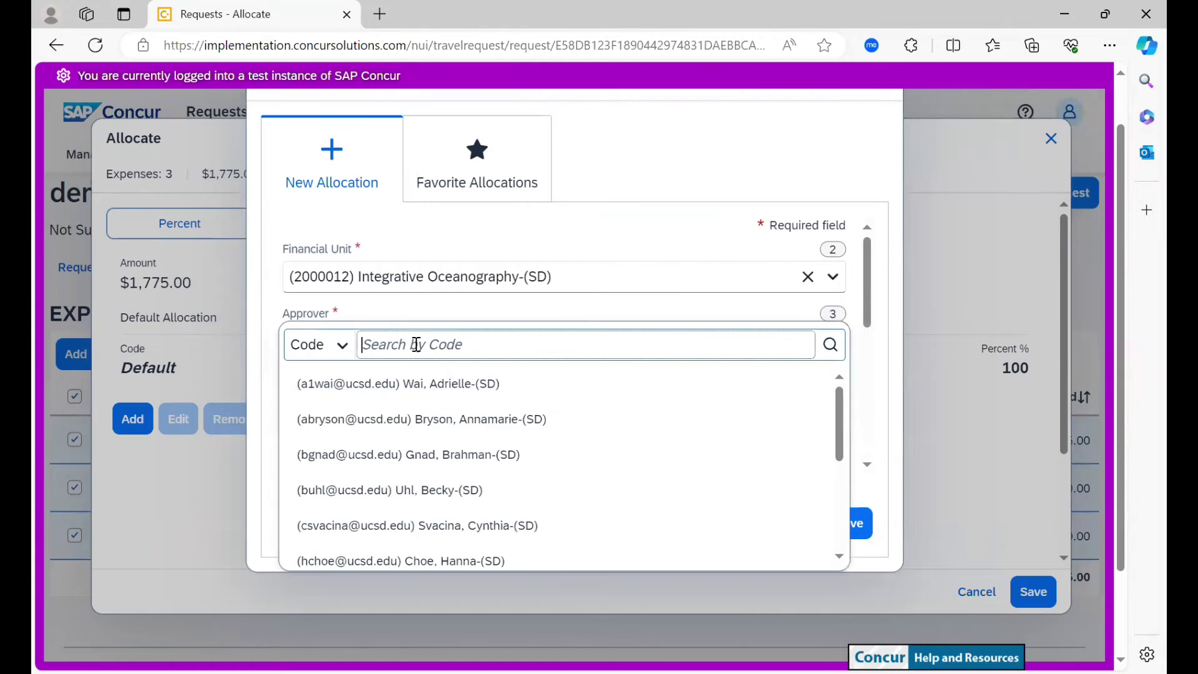
scroll(440, 458, down, 3)
scroll(442, 472, down, 1)
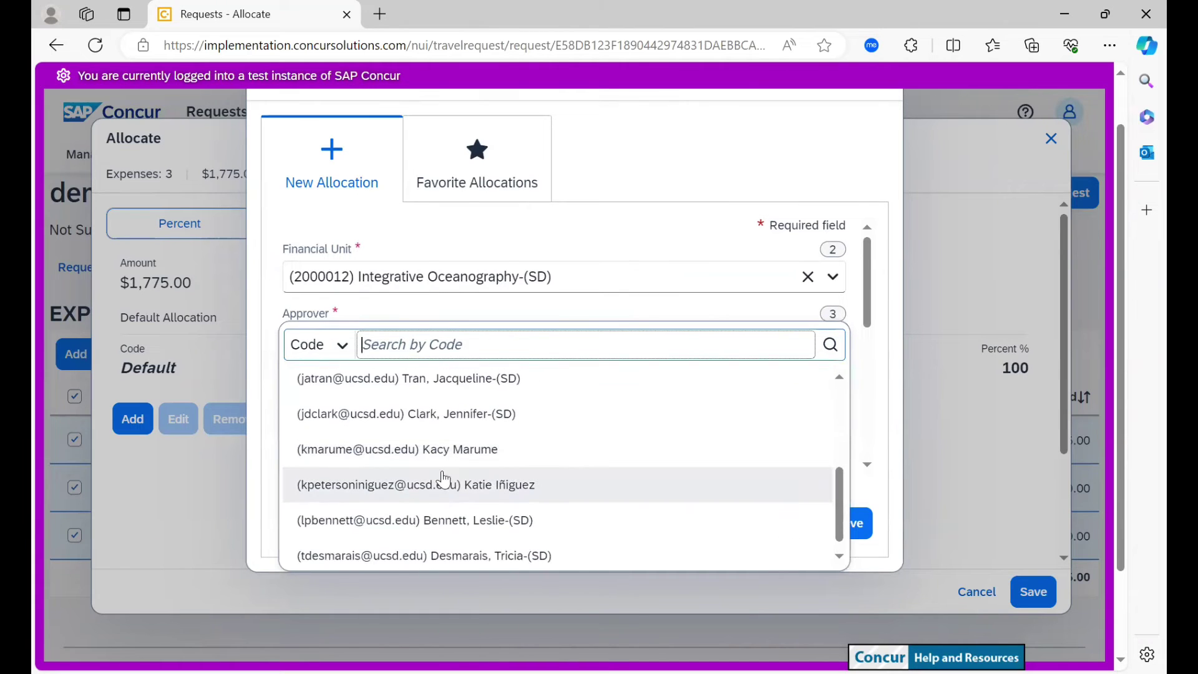
click(442, 483)
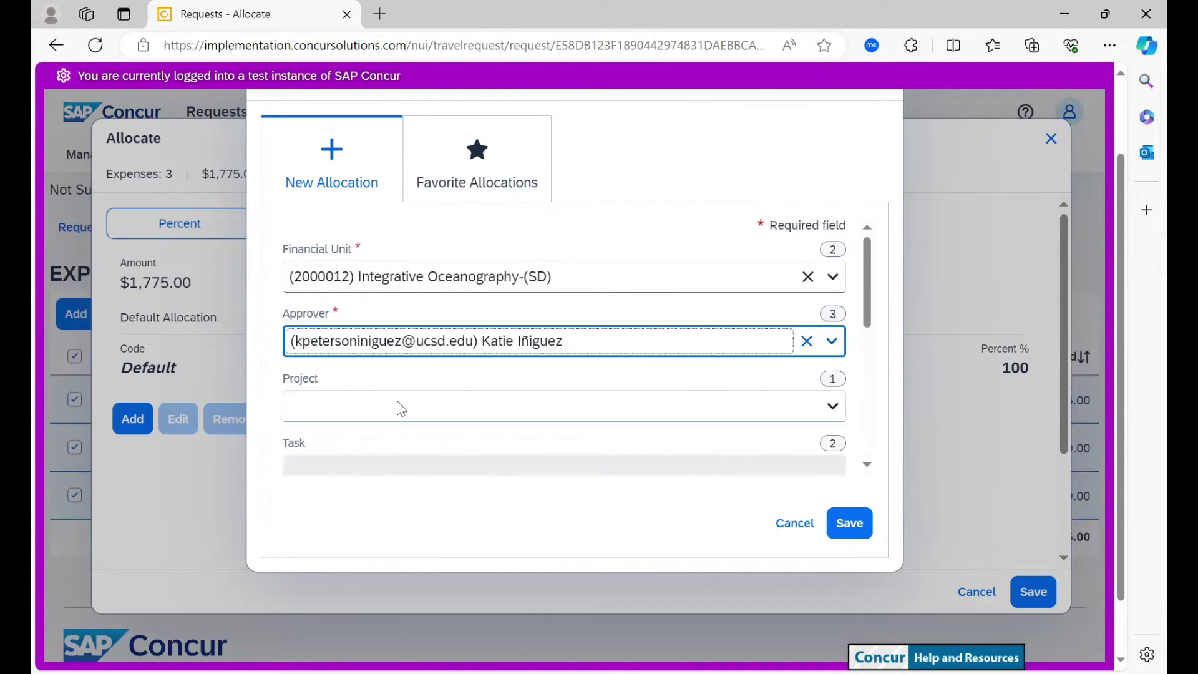
click(420, 412)
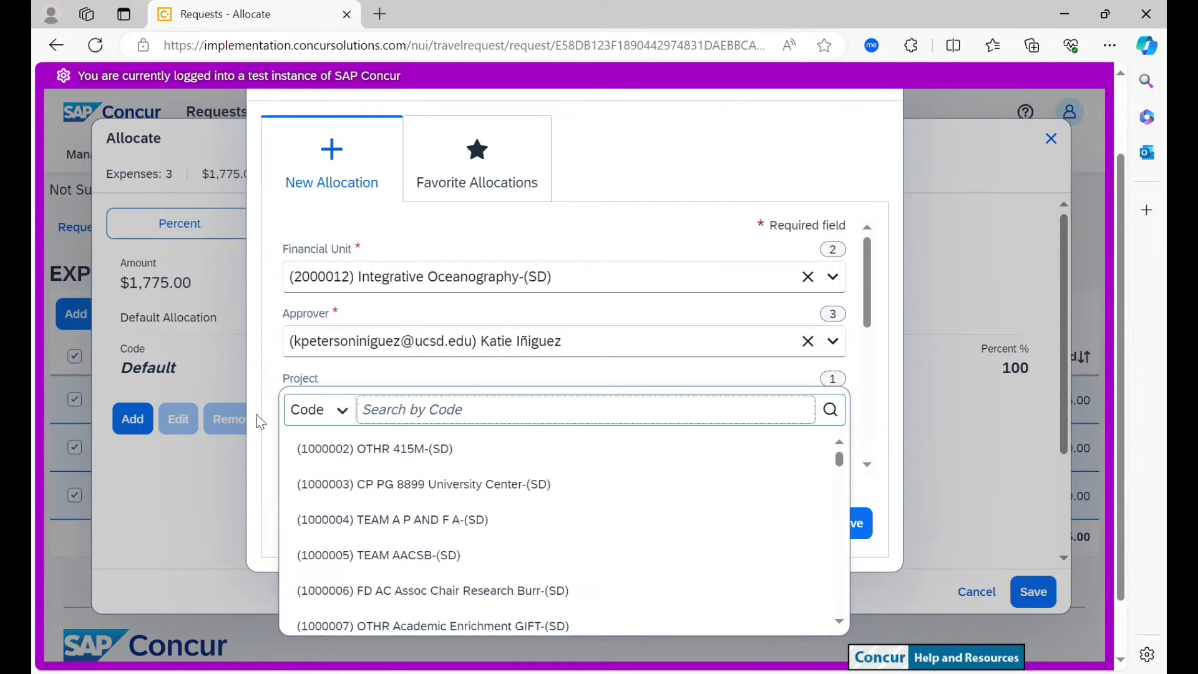
click(316, 409)
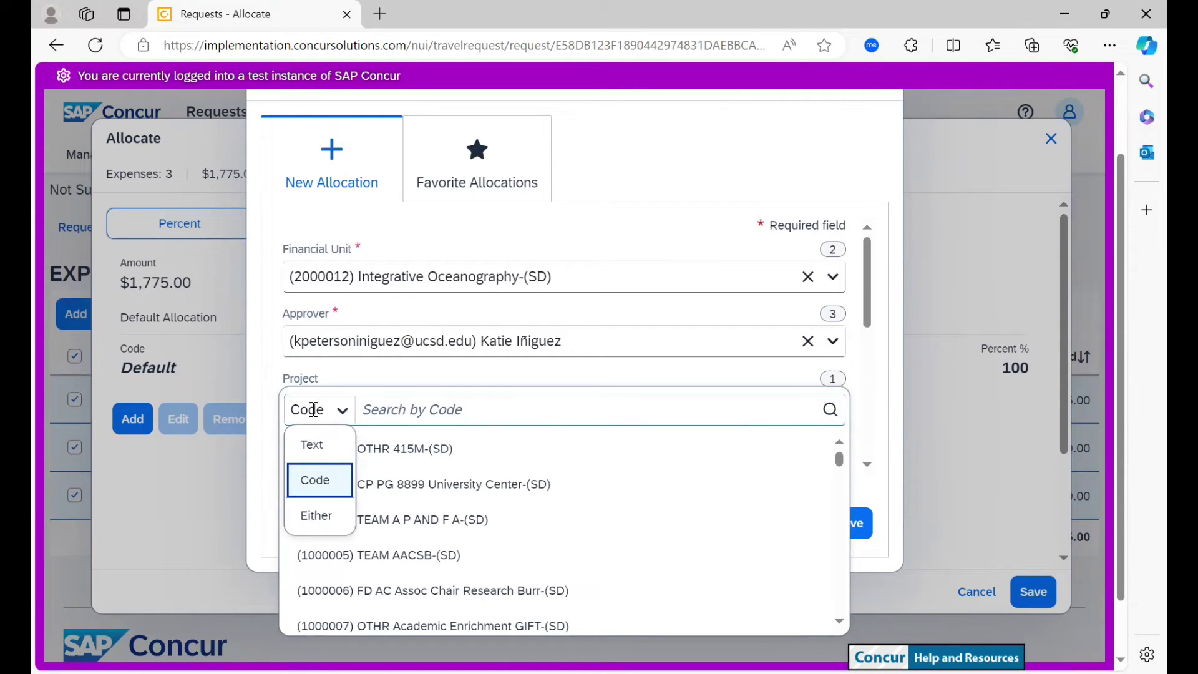
click(412, 409)
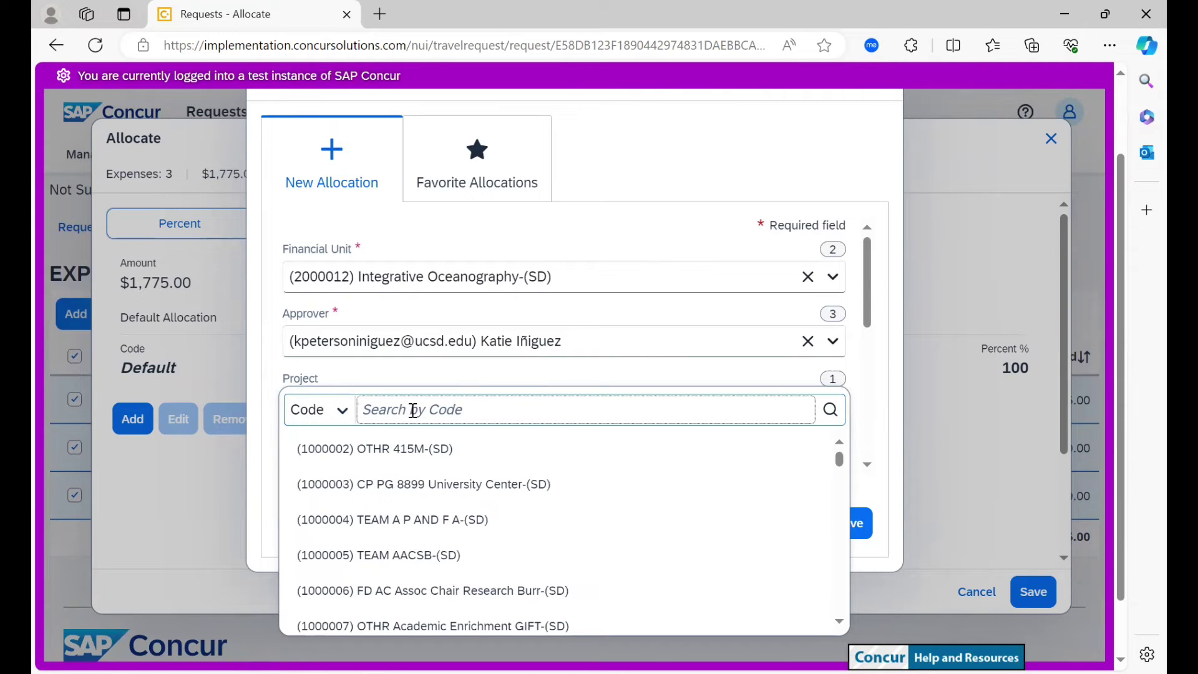
text(100)
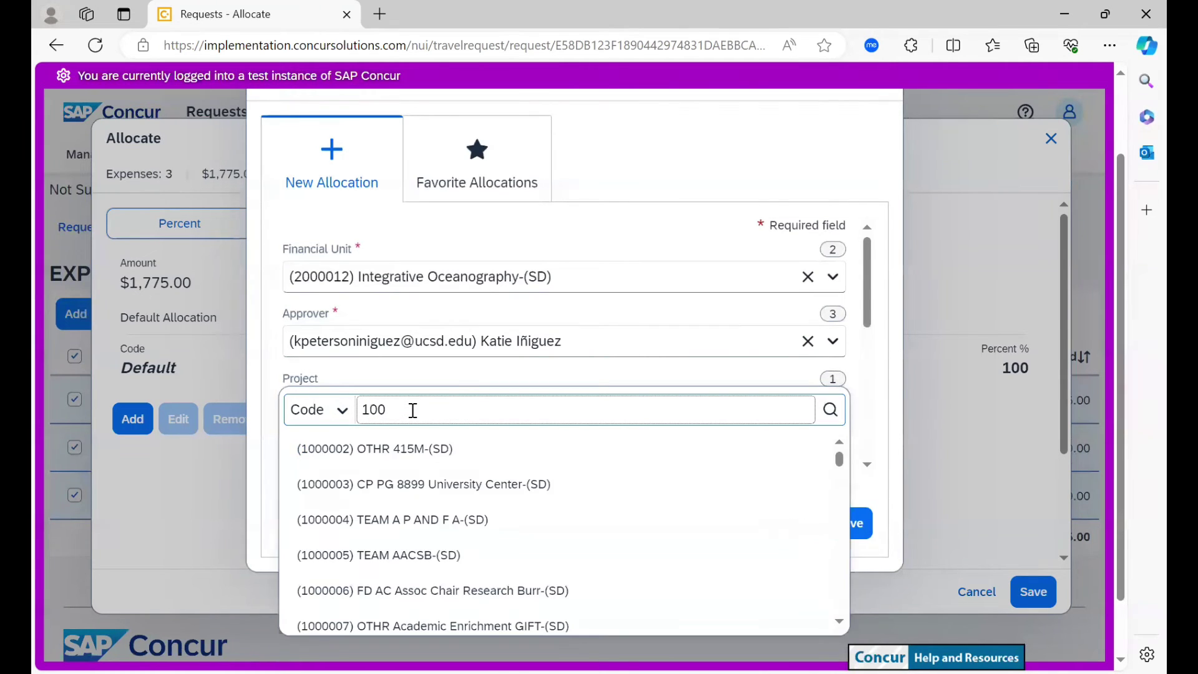
text(3516)
click(440, 454)
scroll(388, 459, down, 1)
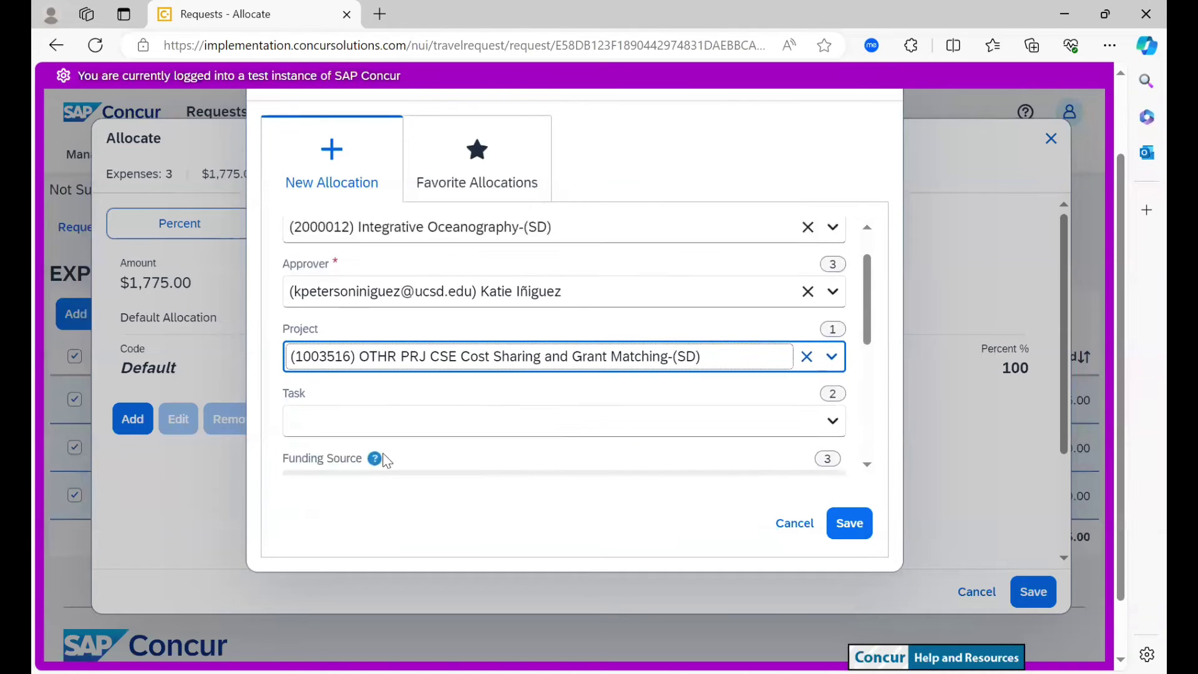
click(372, 409)
text(1)
click(407, 443)
scroll(411, 441, down, 3)
scroll(426, 389, down, 2)
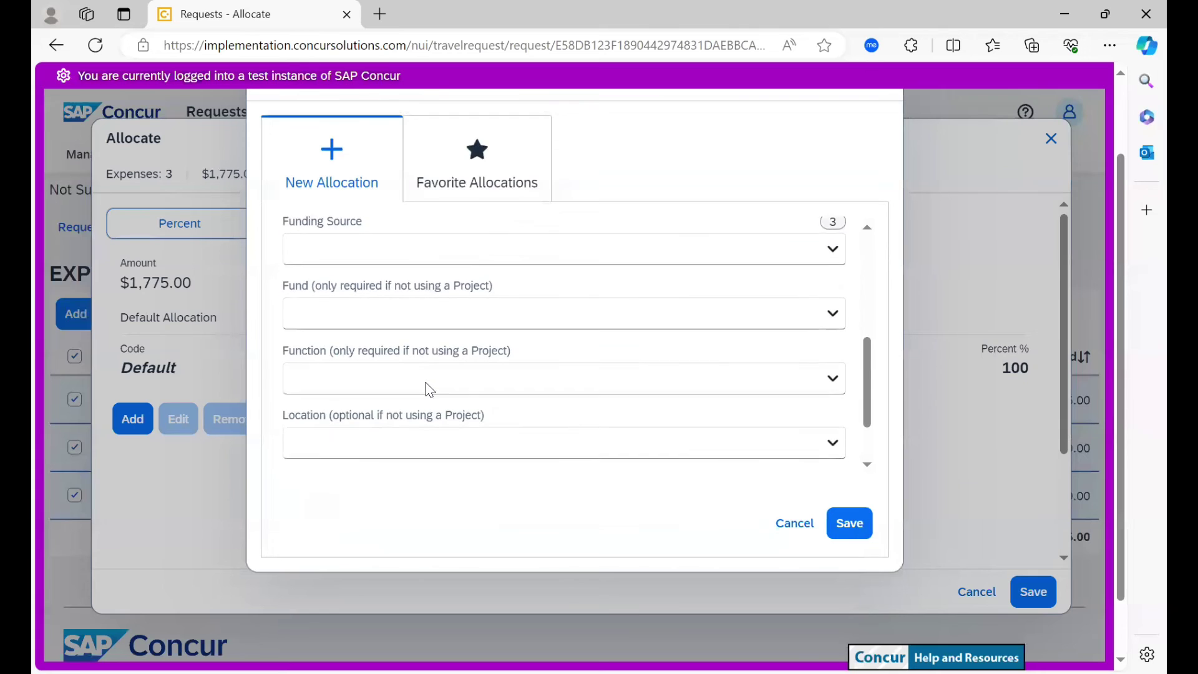
scroll(425, 388, down, 1)
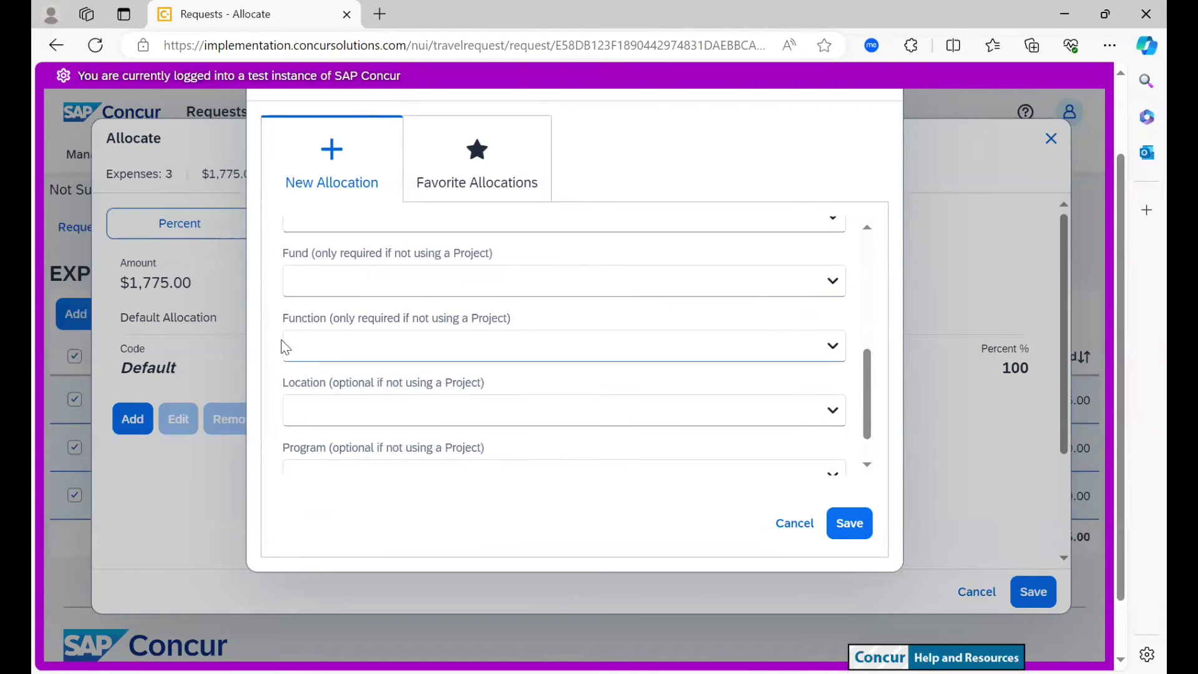
scroll(314, 363, down, 1)
scroll(313, 364, up, 1)
scroll(314, 363, up, 1)
scroll(319, 332, down, 1)
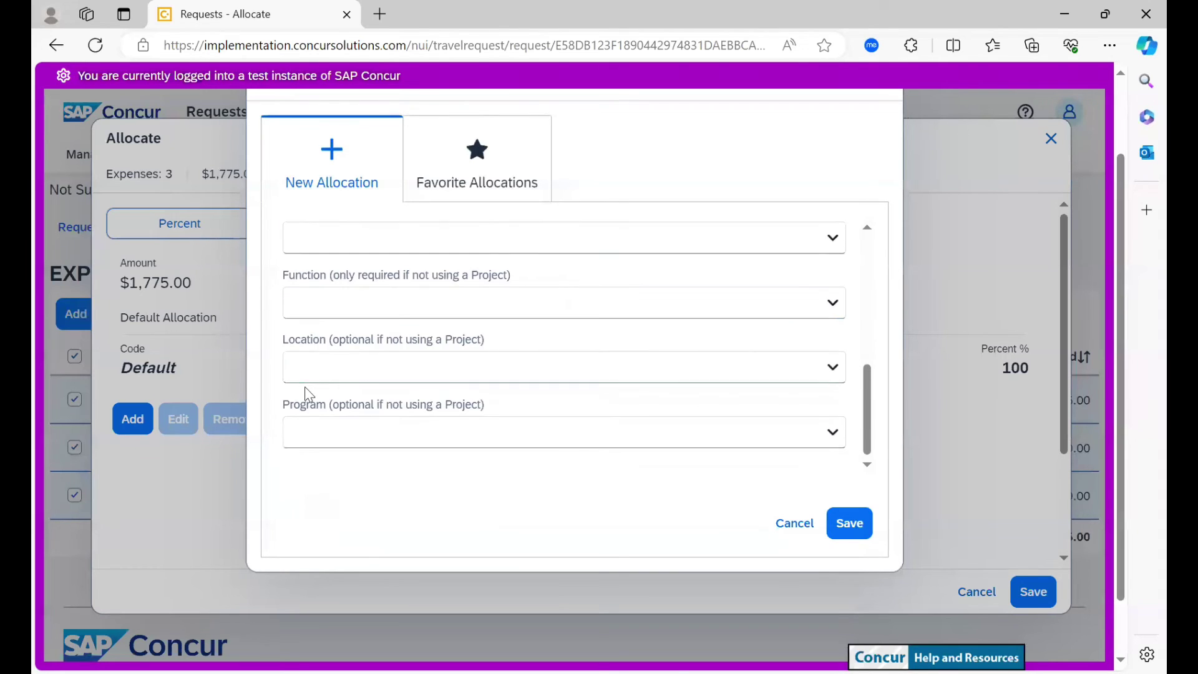
scroll(319, 389, up, 2)
scroll(314, 394, up, 3)
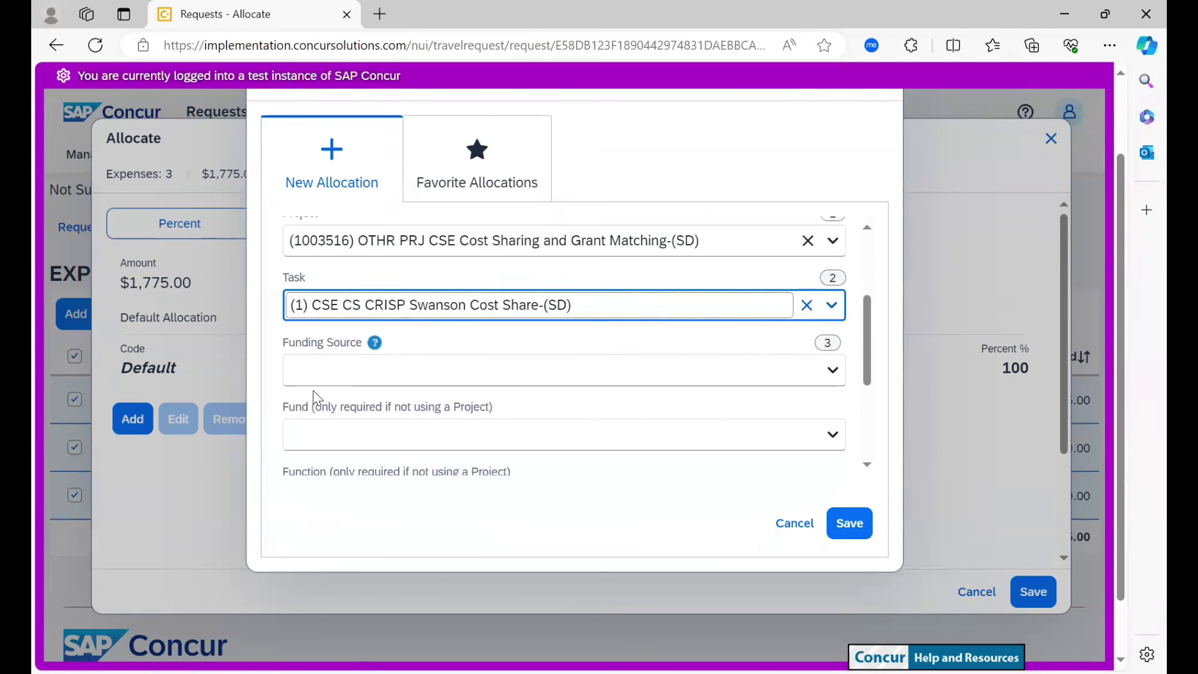
scroll(314, 397, up, 2)
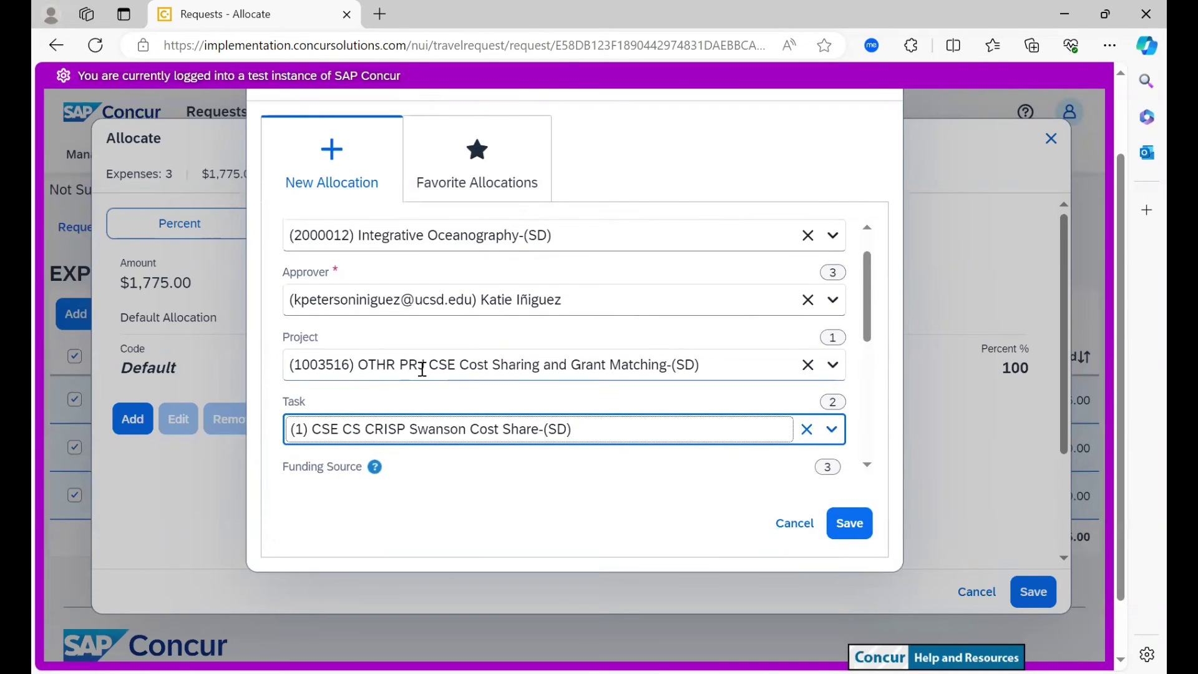
Save the allocation so air travel, lodging and meals all show Allocated, totaling $1,775.00
click(848, 523)
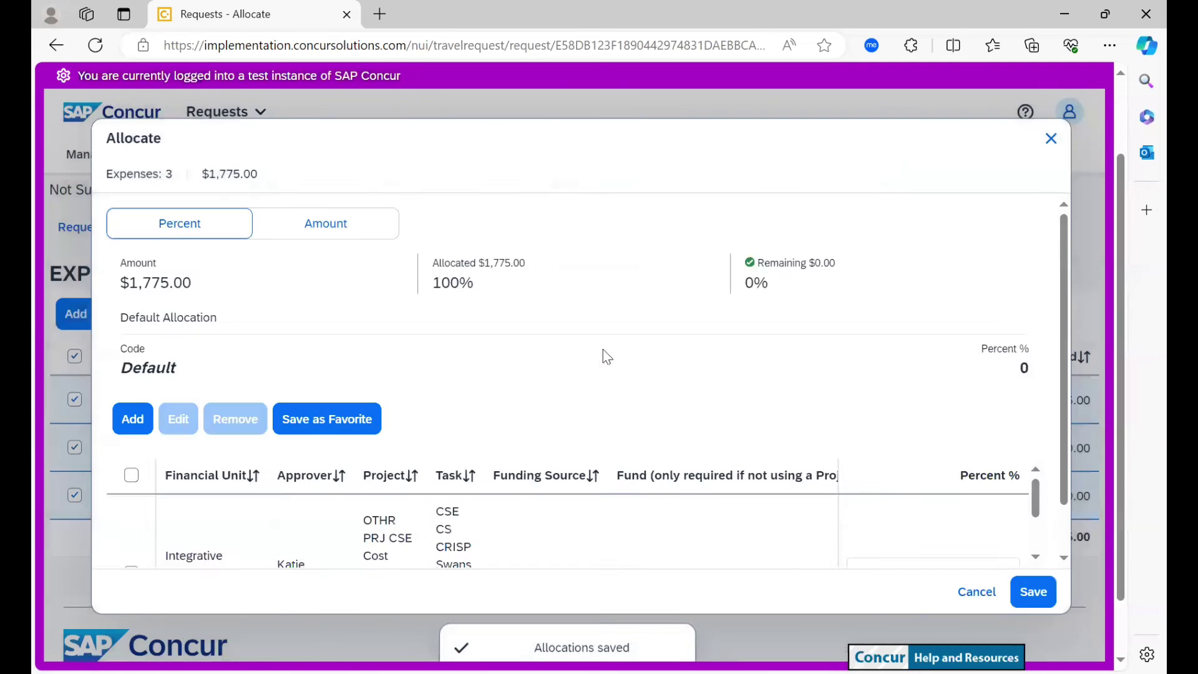
scroll(604, 356, down, 2)
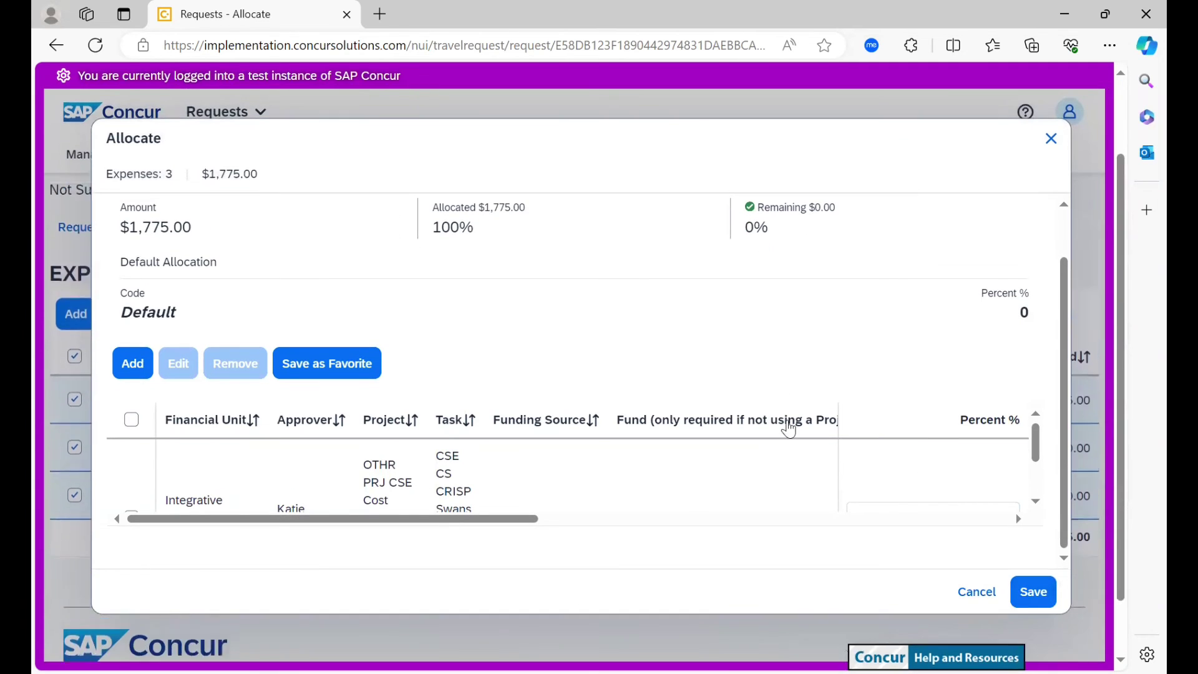
click(1034, 590)
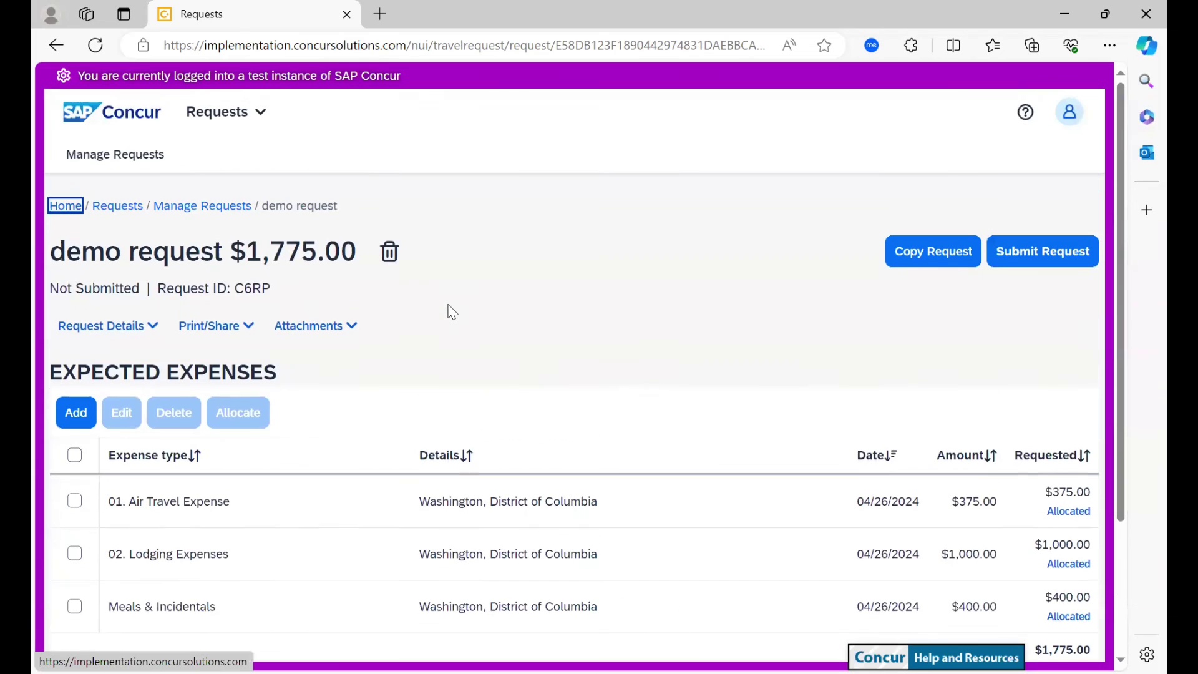
scroll(449, 311, down, 1)
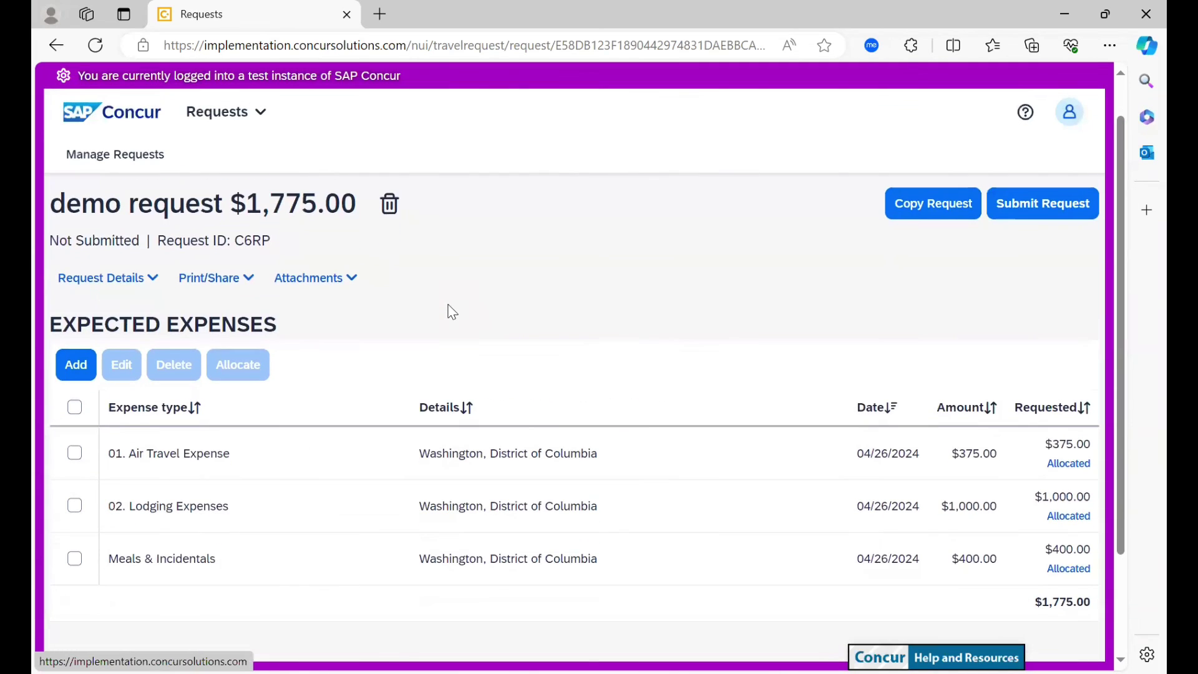
Confirm air travel is allocated 100% to project 1003516, then submit the demo request
click(1069, 463)
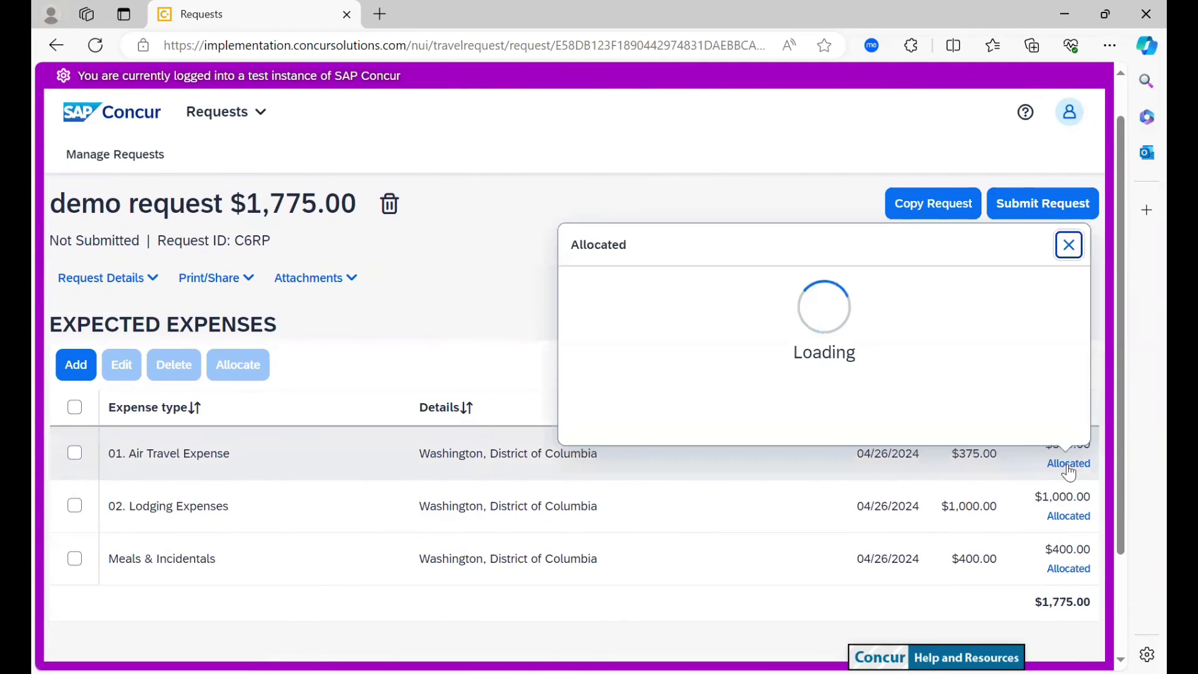
click(1068, 243)
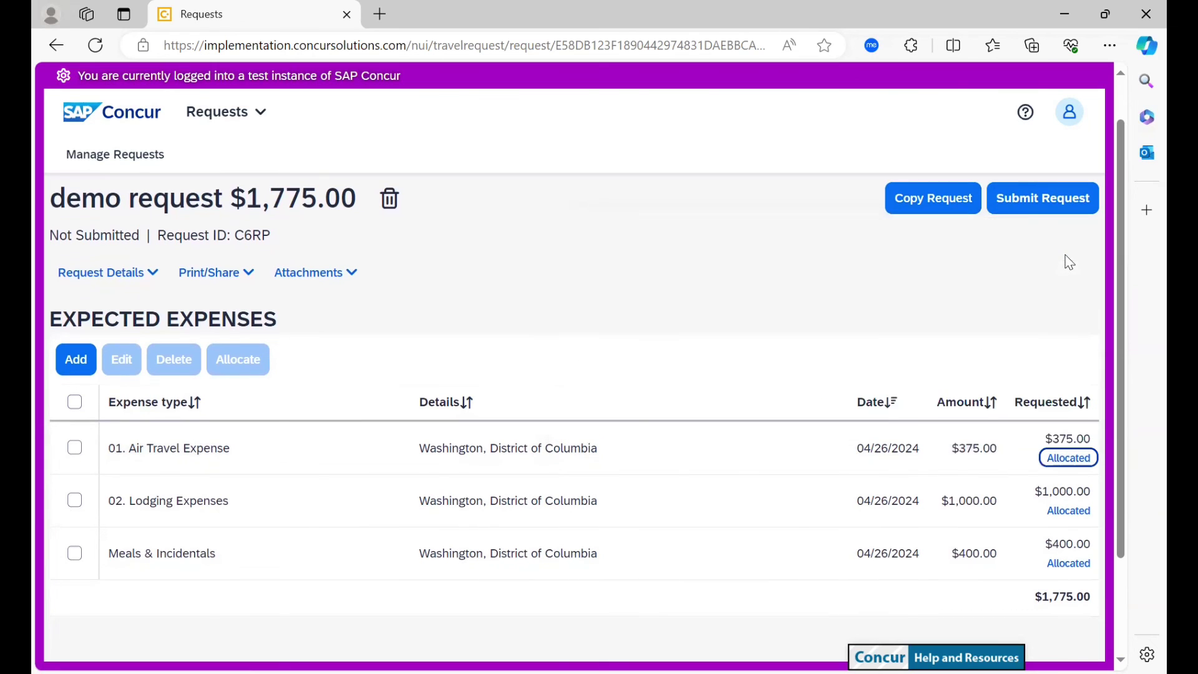
click(1038, 201)
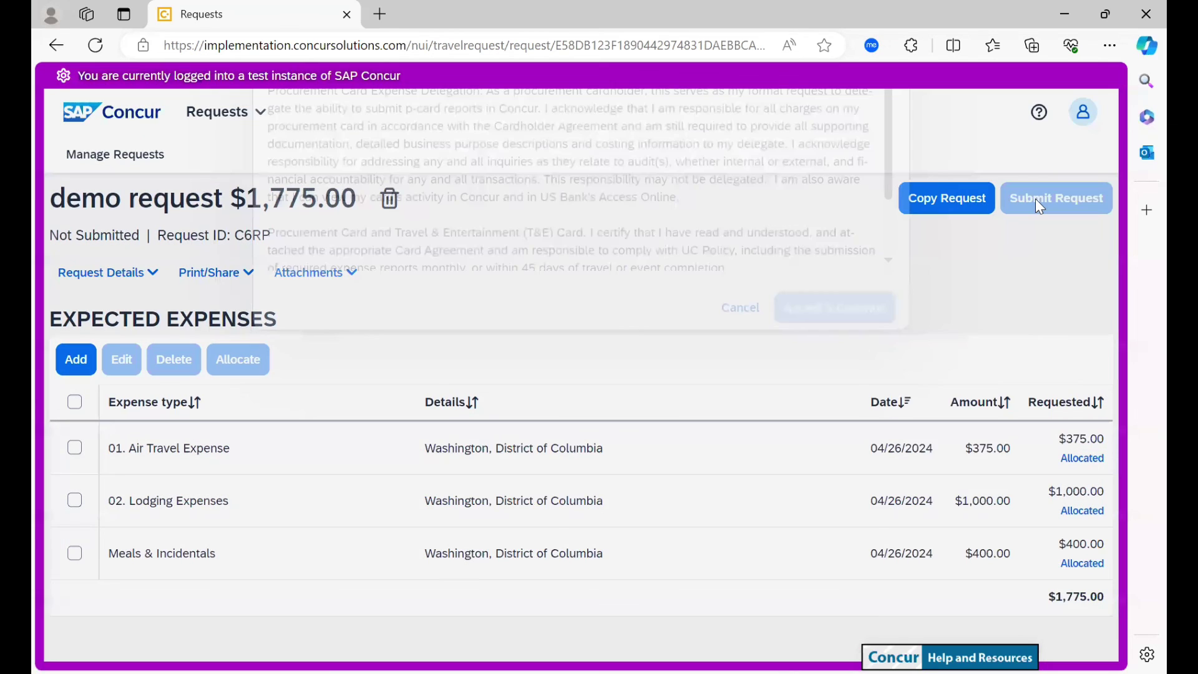